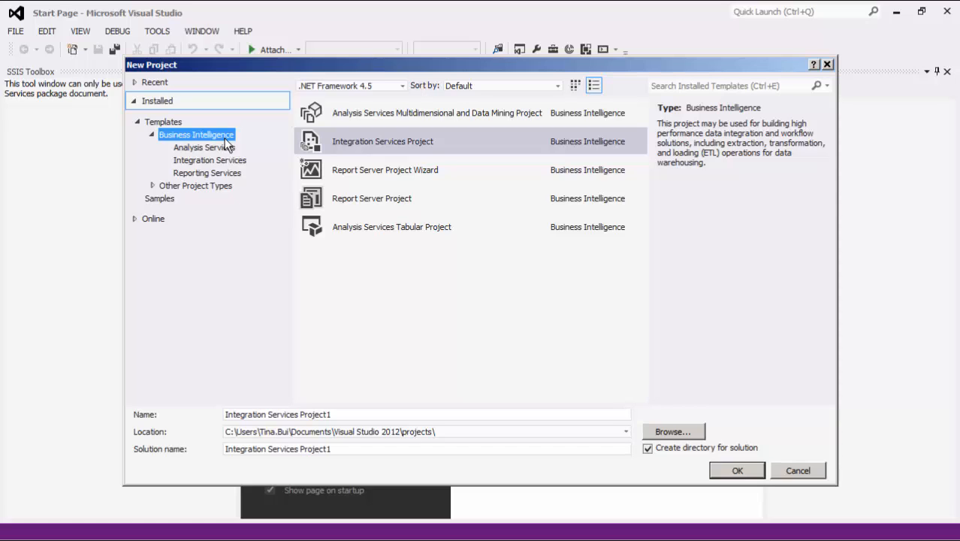
Create an Integration Services project named "Screencast - Xero" and close the Getting Started (SSIS) pane
click(327, 139)
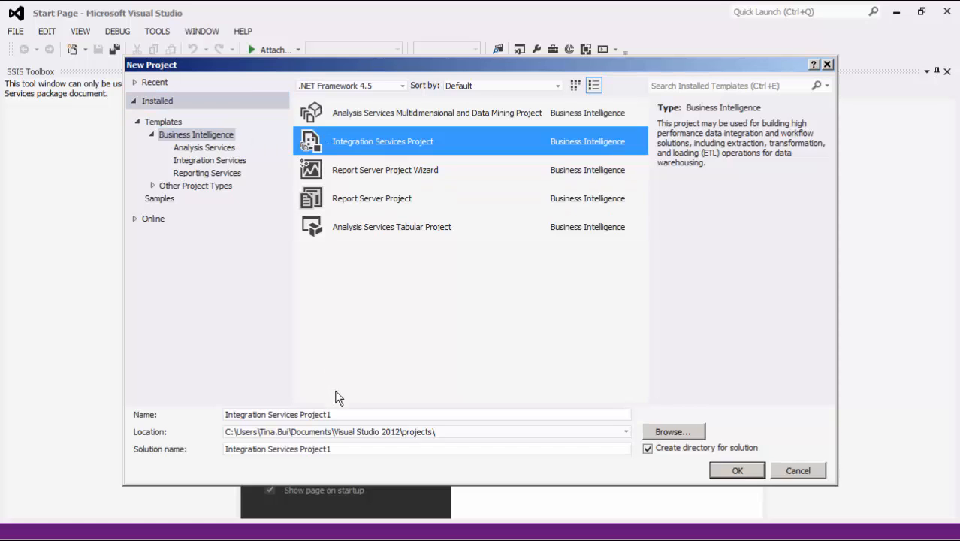
click(296, 411)
key(ctrl+a)
text(Screencast -)
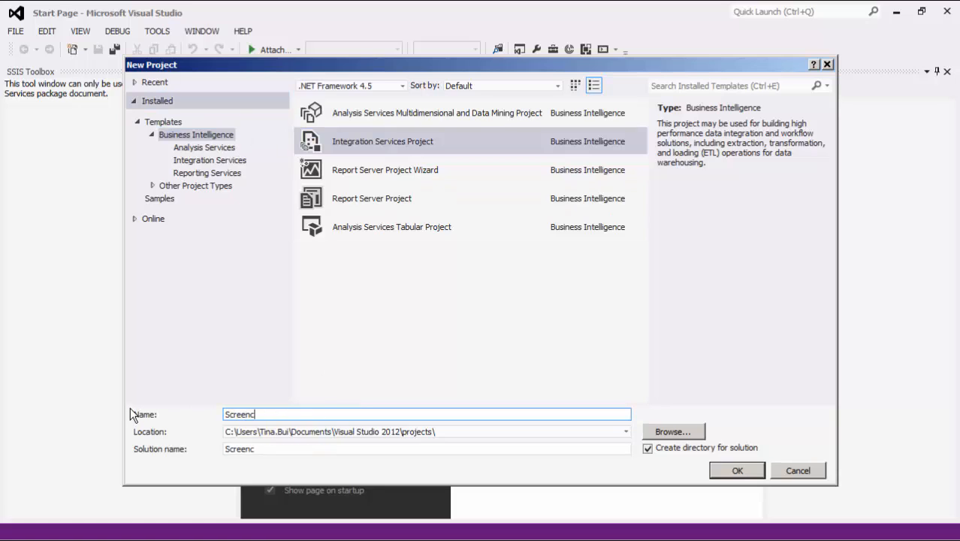
text( Xero)
click(721, 468)
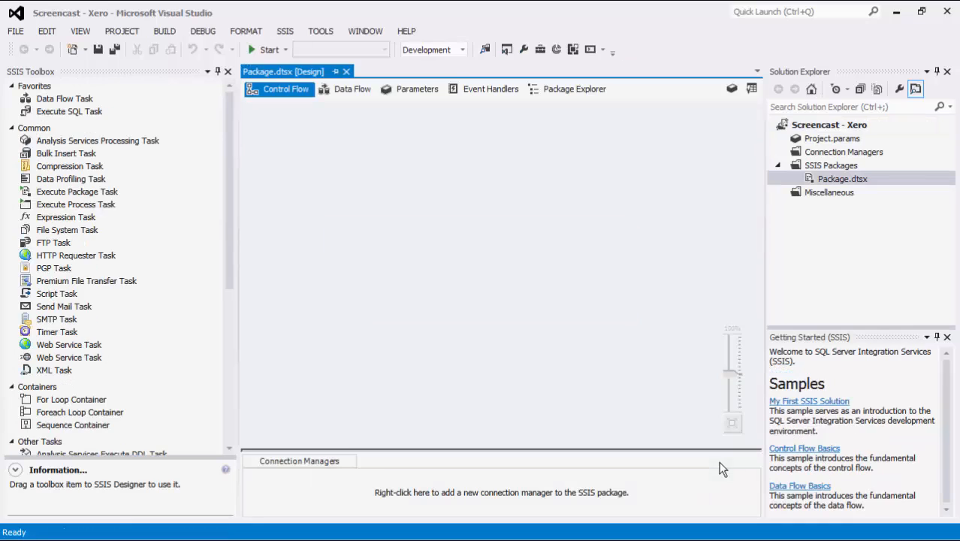
click(947, 336)
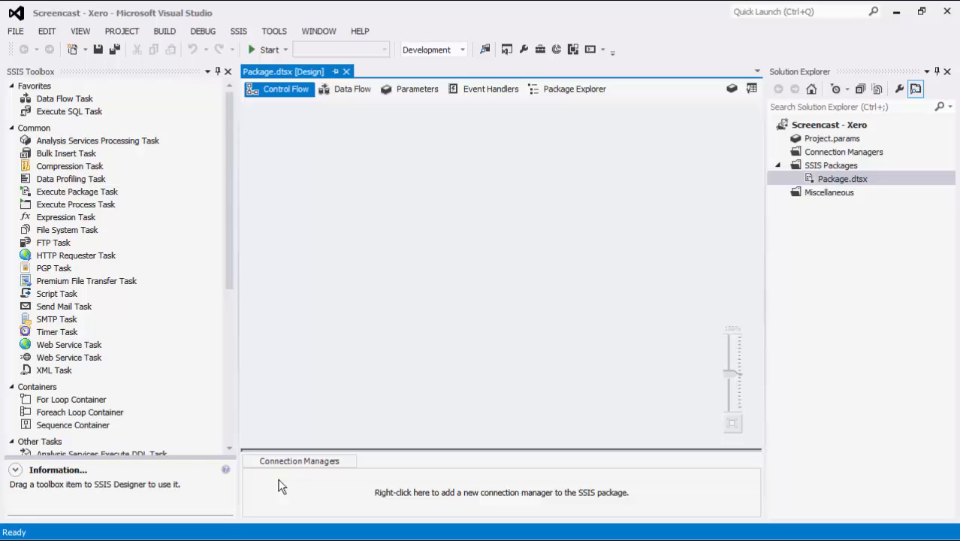
Add a new connection manager of the KingswaySoft Xero type to the package
right_click(278, 486)
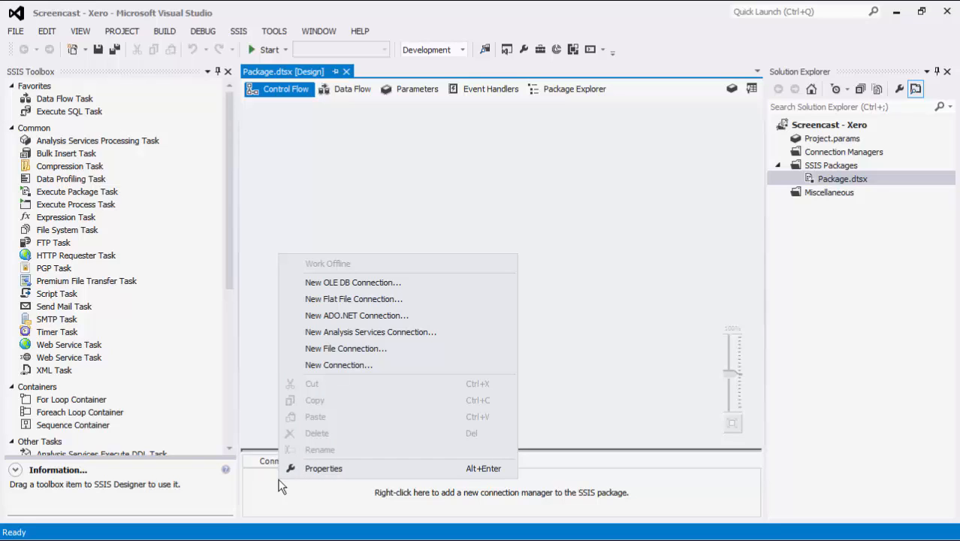
click(308, 365)
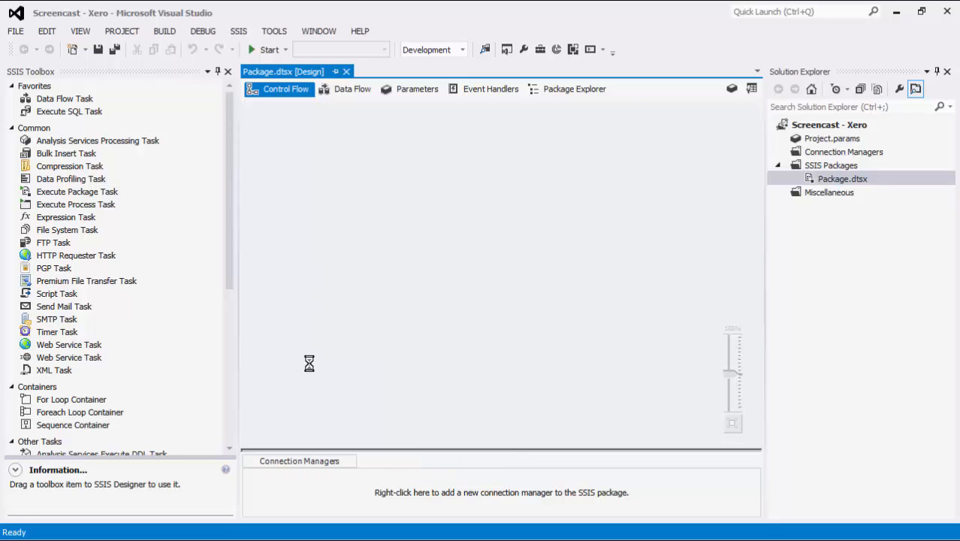
drag(619, 229, 616, 330)
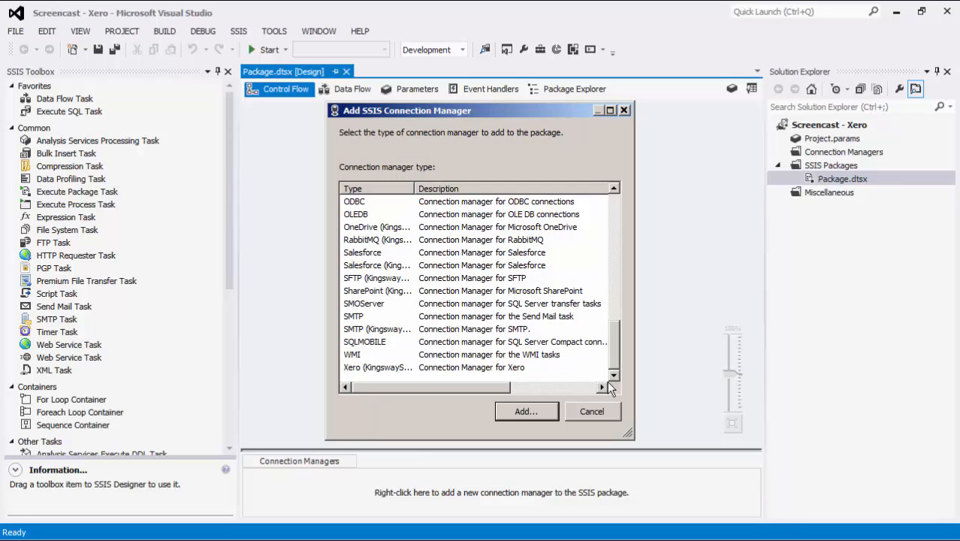
click(528, 367)
click(544, 412)
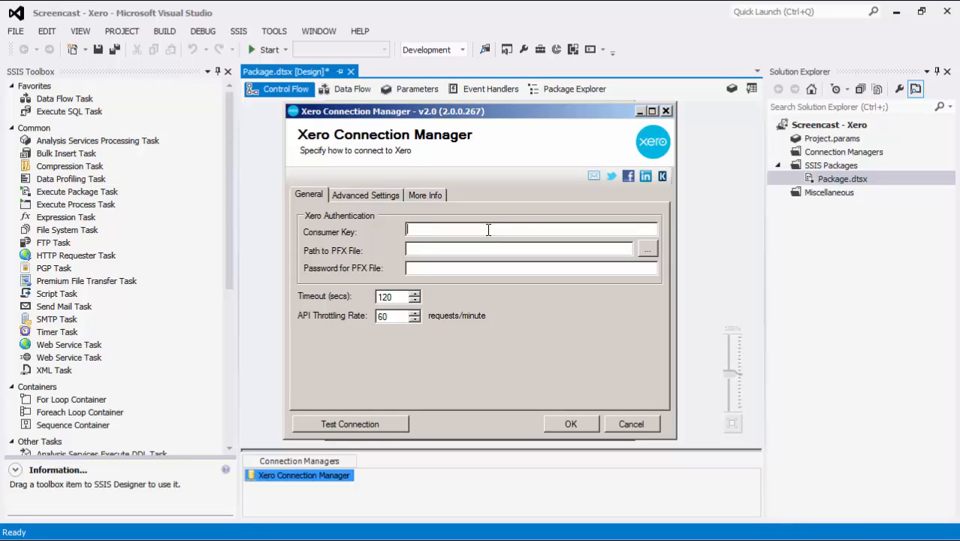
Enter the Xero consumer key and the path to the PFX file in the connection manager's authentication settings
key(ctrl+v)
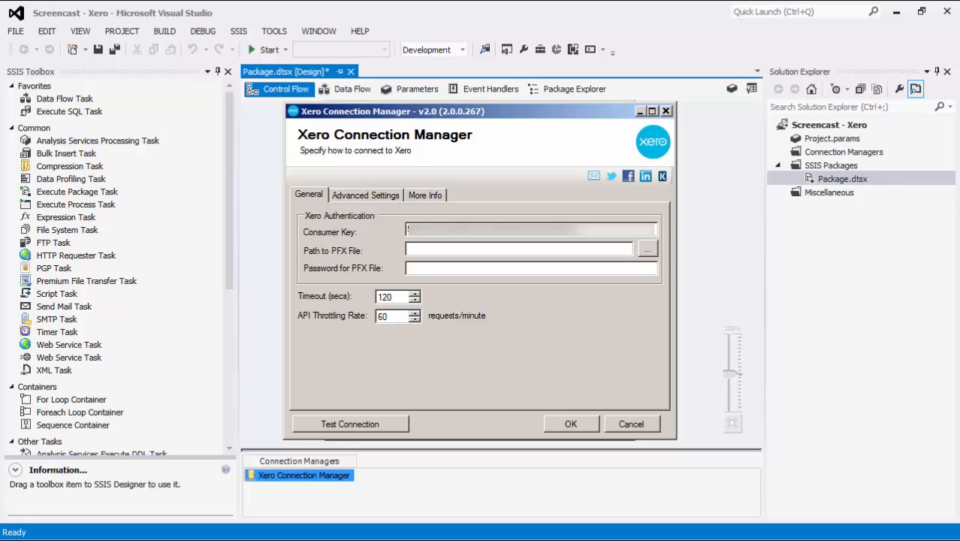
click(514, 250)
key(ctrl+v)
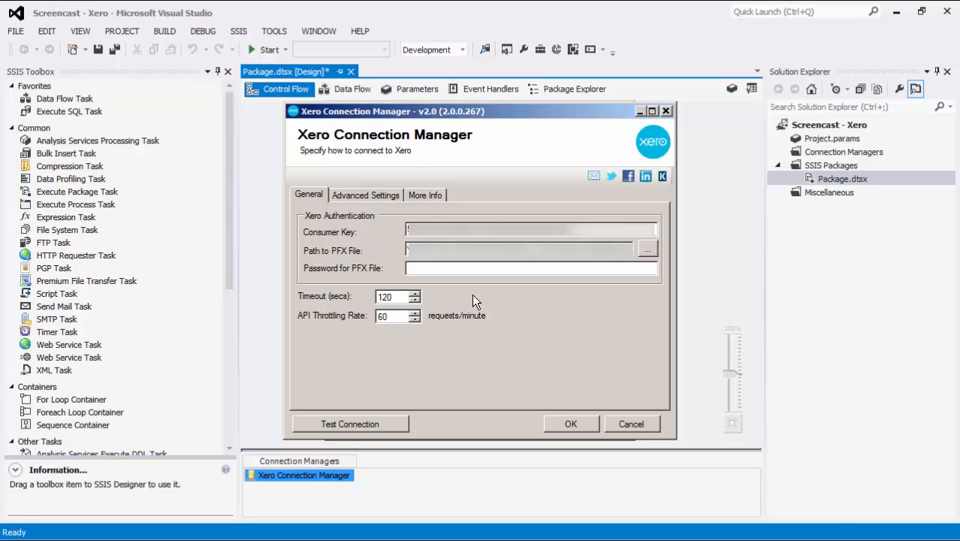
Review the advanced connection settings, test the Xero connection, and save the connection manager
click(389, 198)
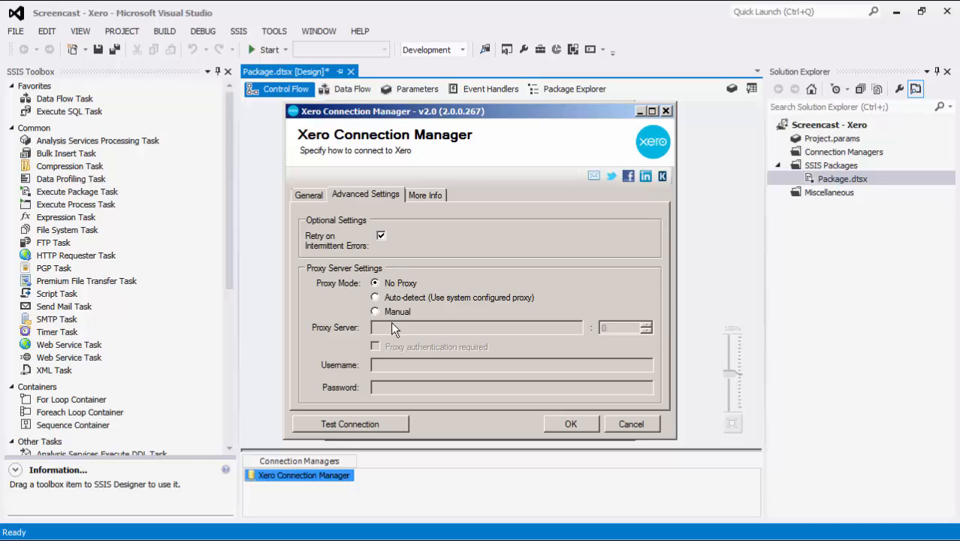
click(390, 419)
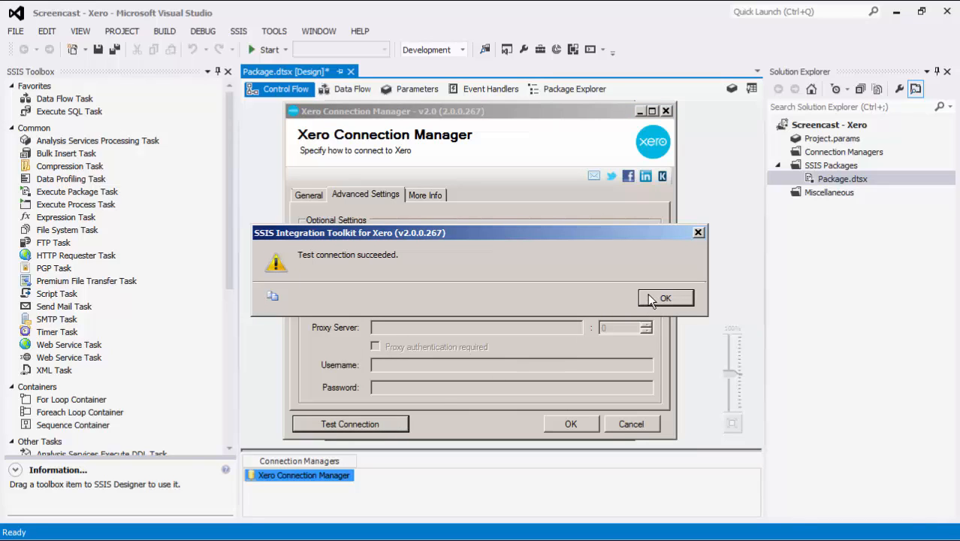
click(660, 298)
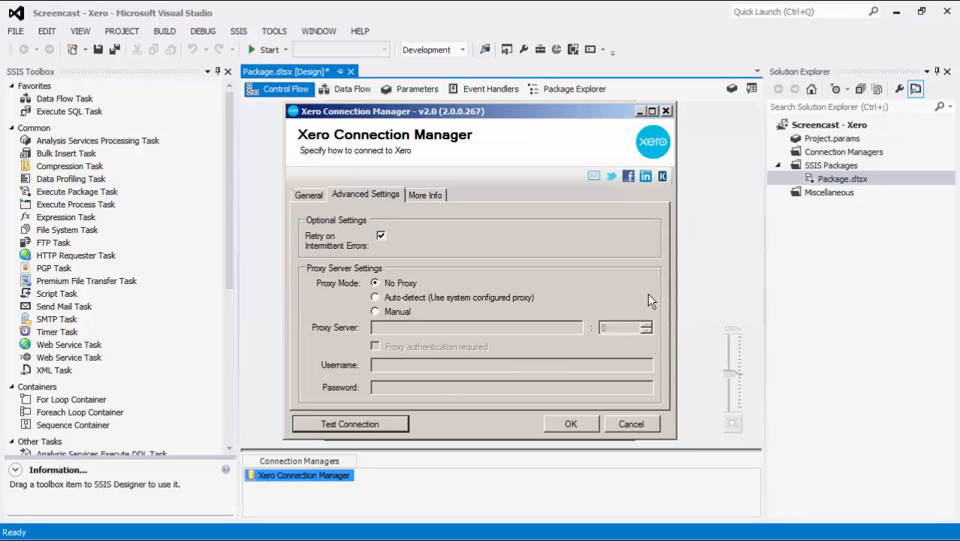
click(571, 422)
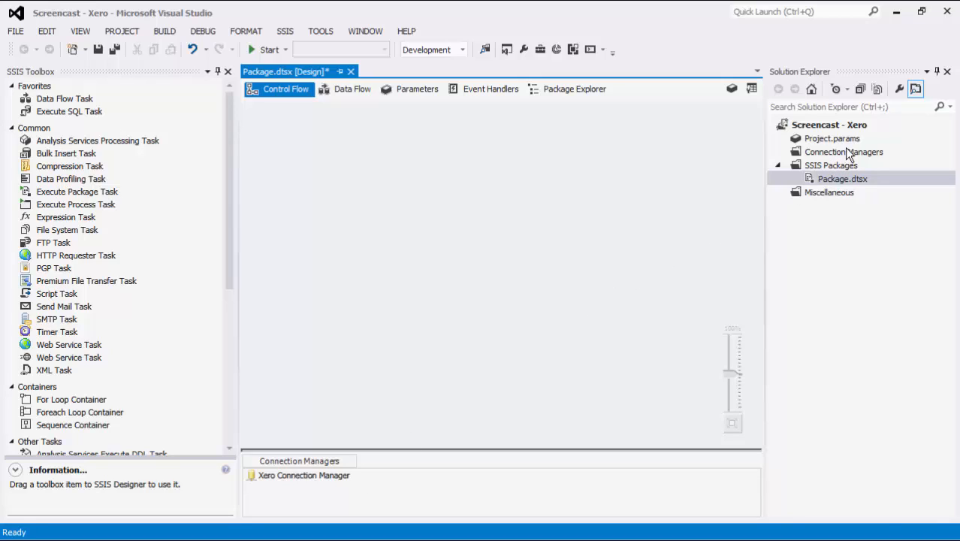
Add a Data Flow Task to the package's control flow and open it for editing
click(887, 153)
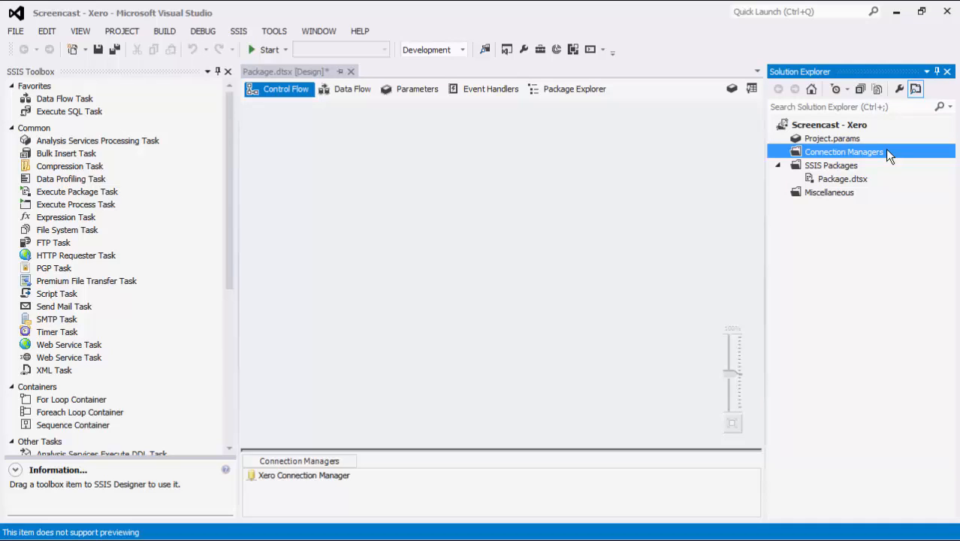
click(83, 100)
drag(101, 106, 306, 129)
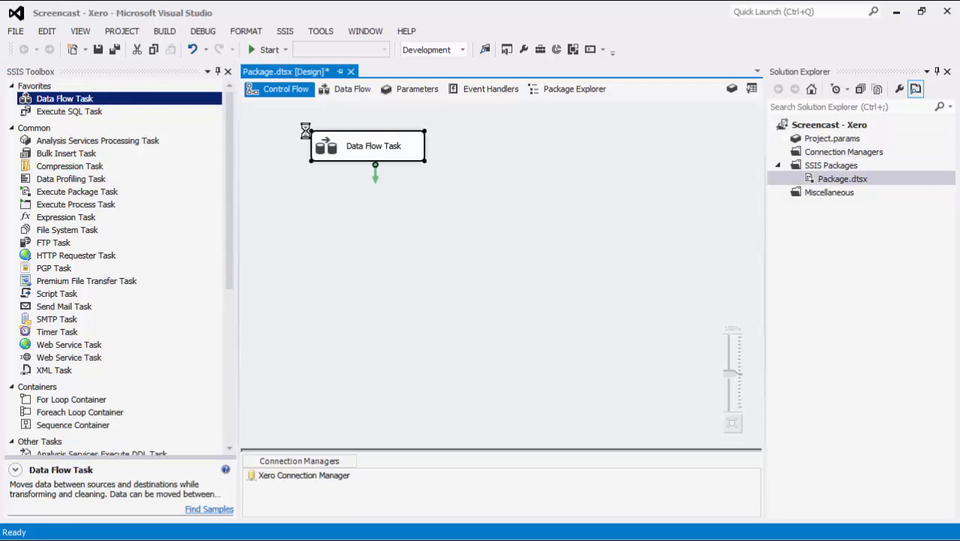
double_click(326, 134)
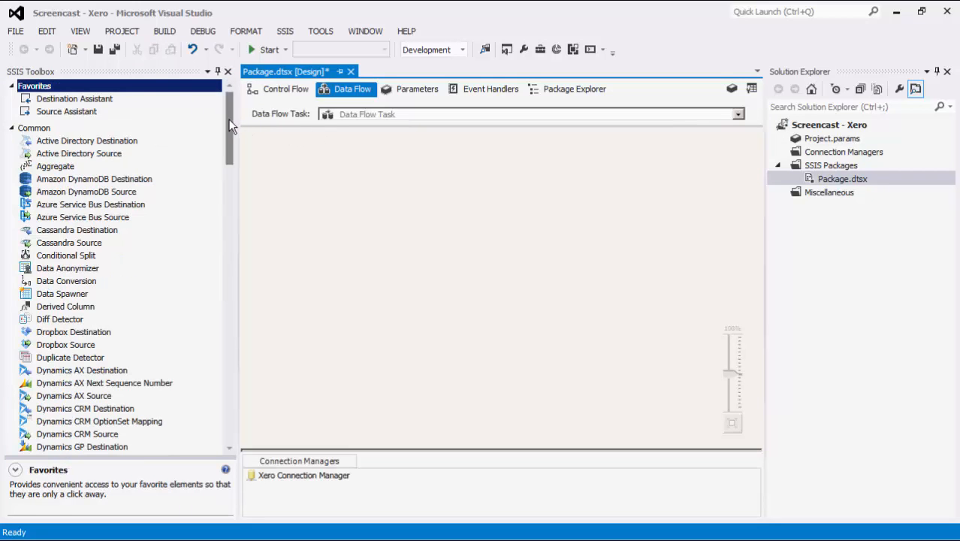
Place a Xero Source component in the upper part of the data flow canvas
click(231, 126)
drag(231, 126, 233, 319)
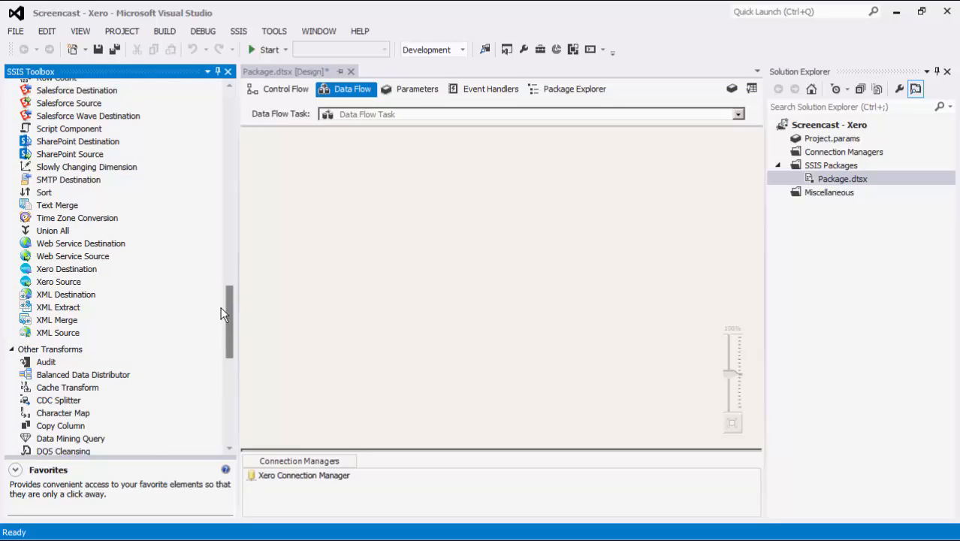
click(114, 282)
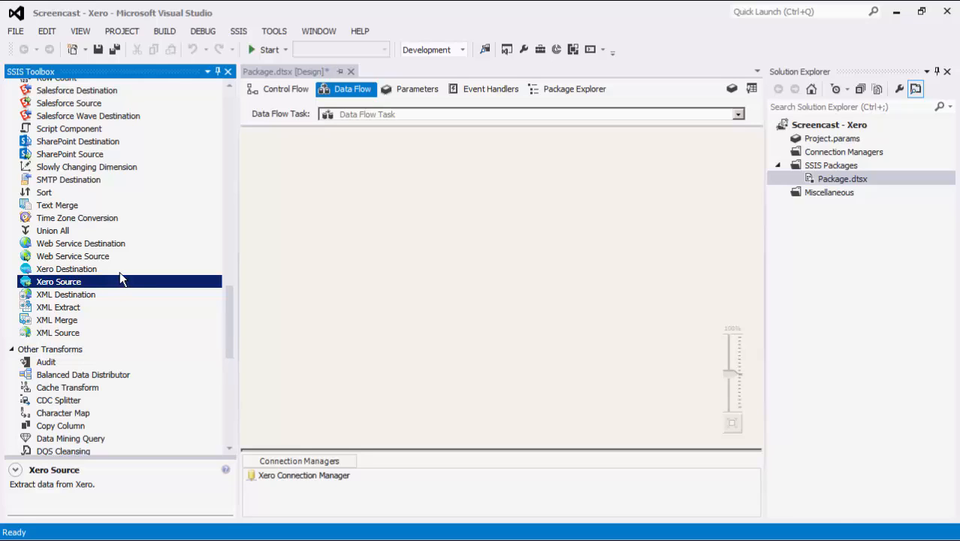
click(121, 269)
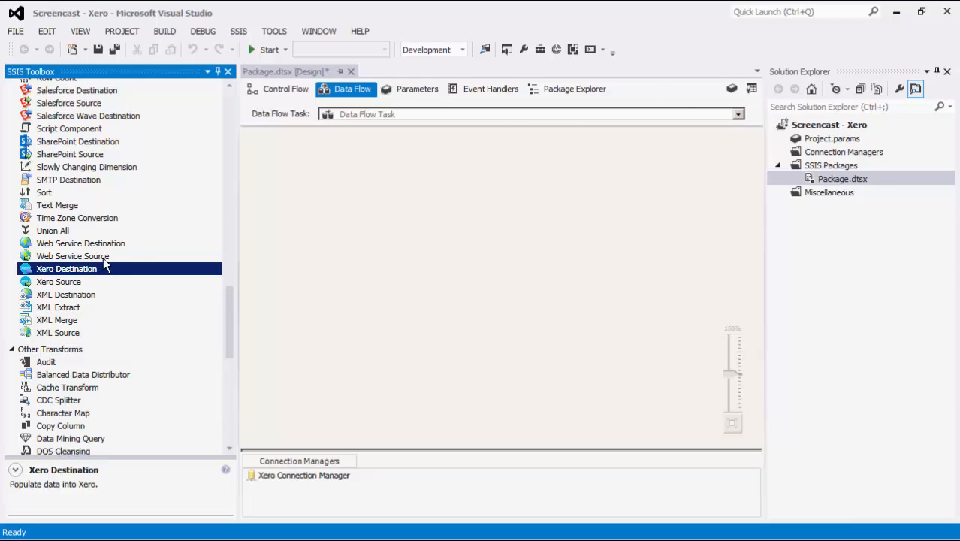
click(60, 281)
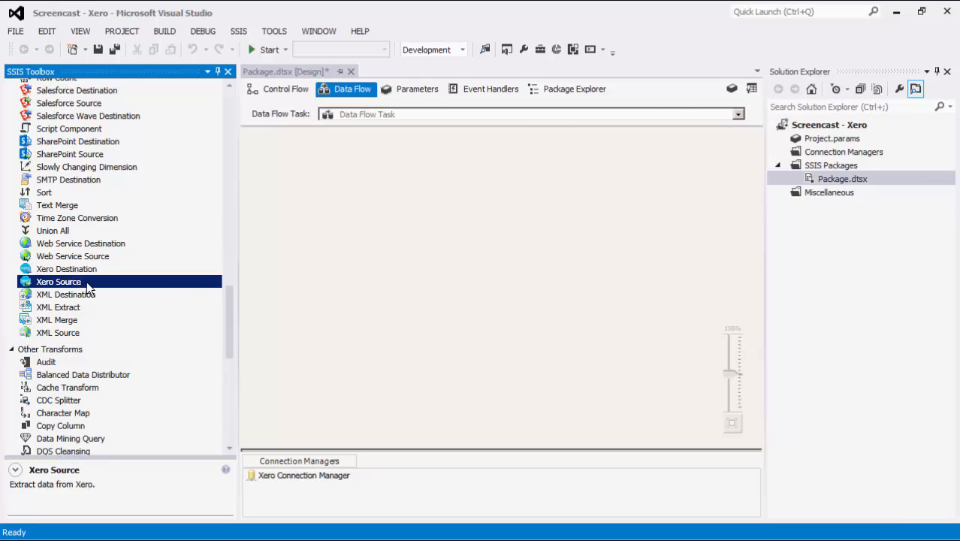
drag(88, 286, 250, 210)
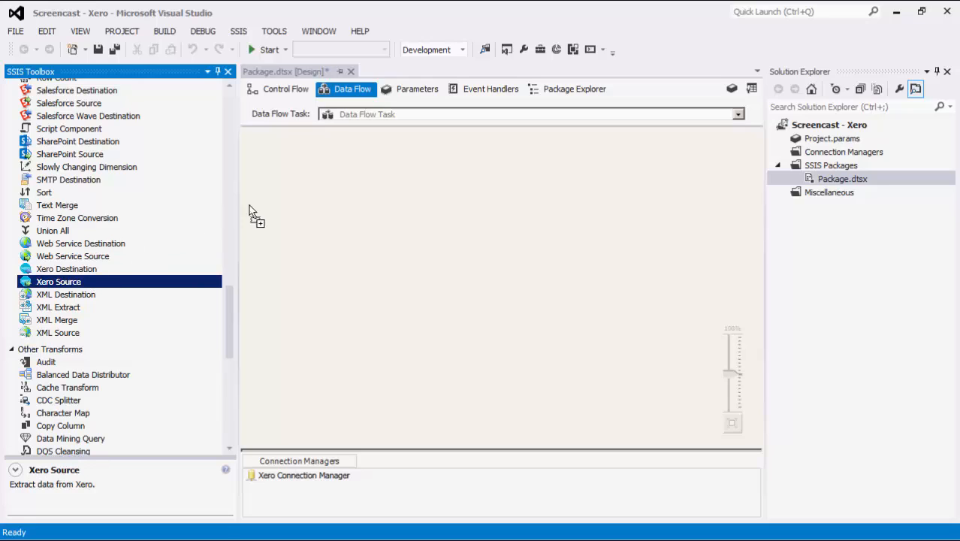
drag(314, 142, 314, 144)
Set the Xero Source to use Xero Connection Manager with Contact as its source object
double_click(327, 139)
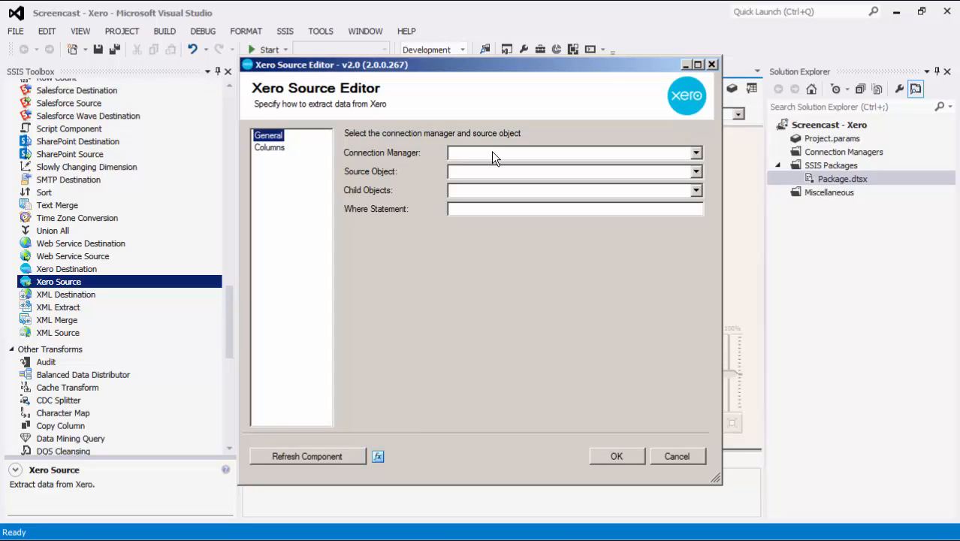
click(493, 155)
click(495, 164)
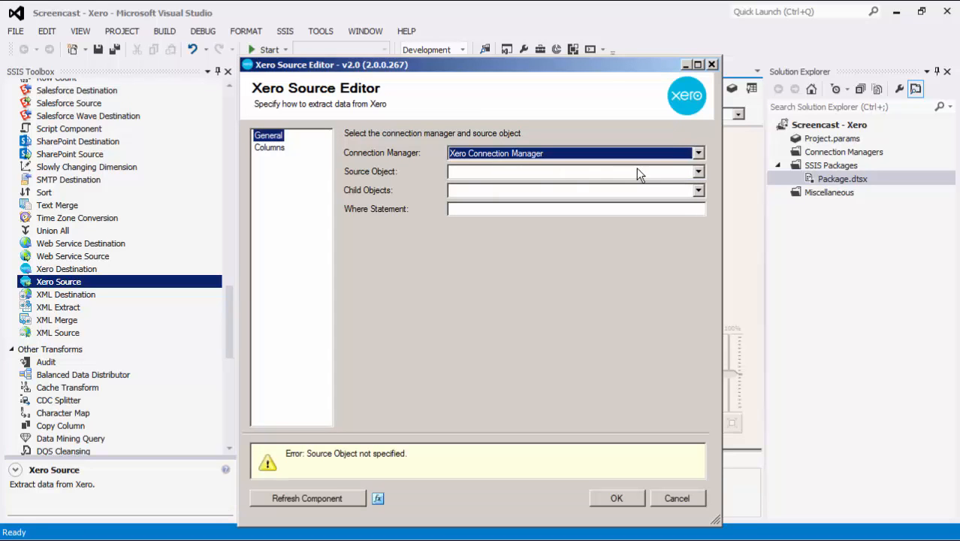
click(697, 172)
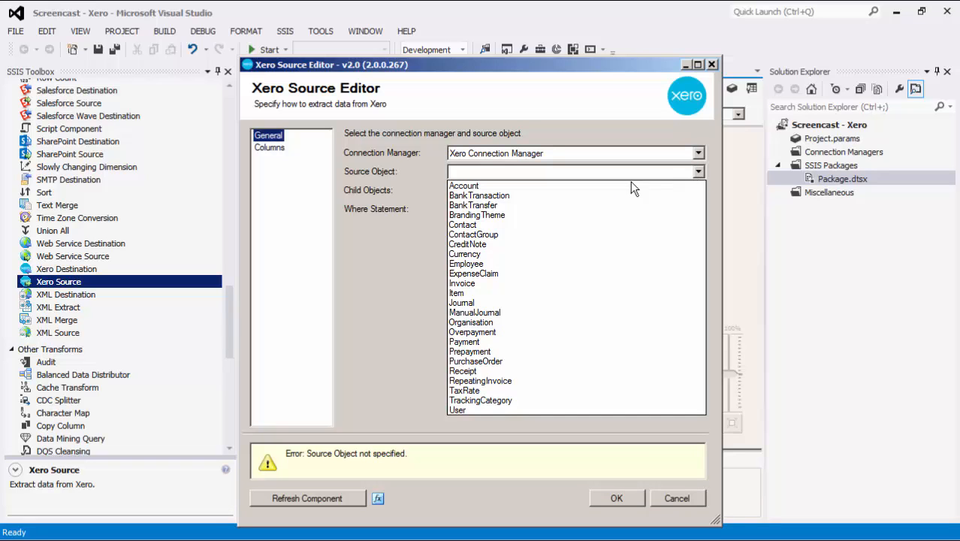
click(507, 226)
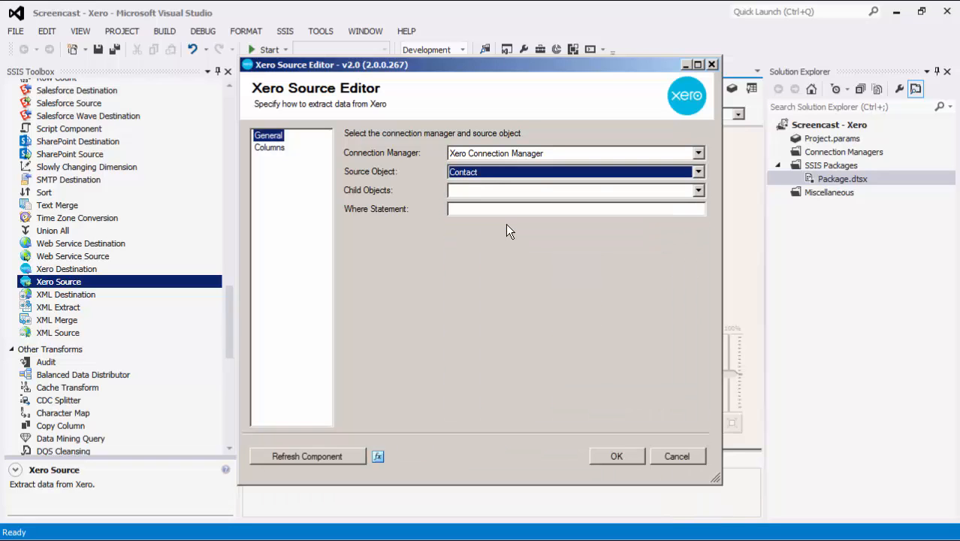
Include ContactGroups and ContactPersons as child objects of the Contact source
click(697, 192)
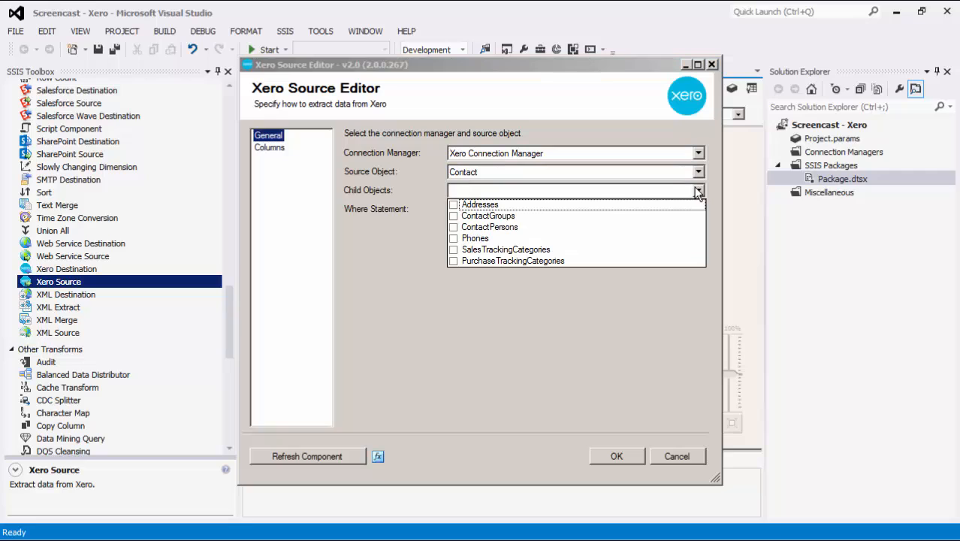
click(453, 215)
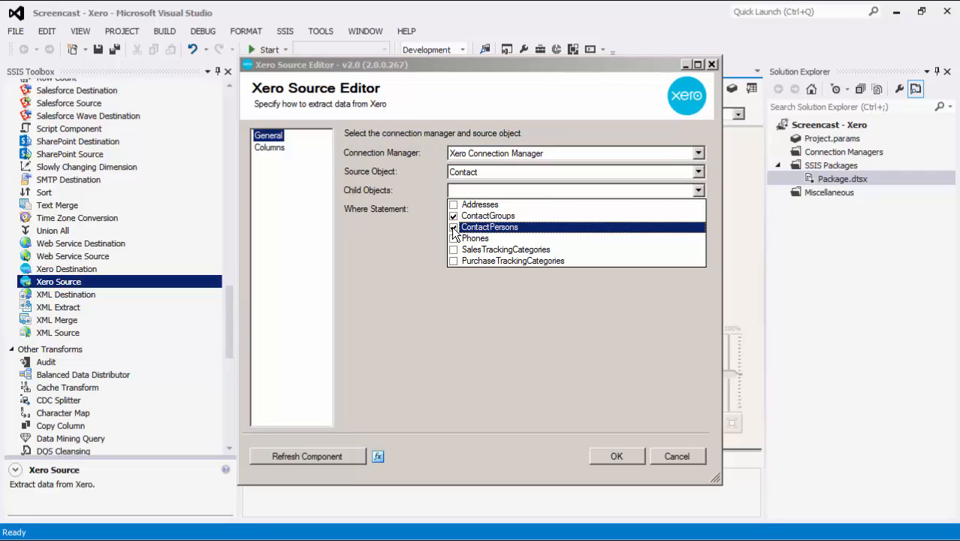
click(410, 181)
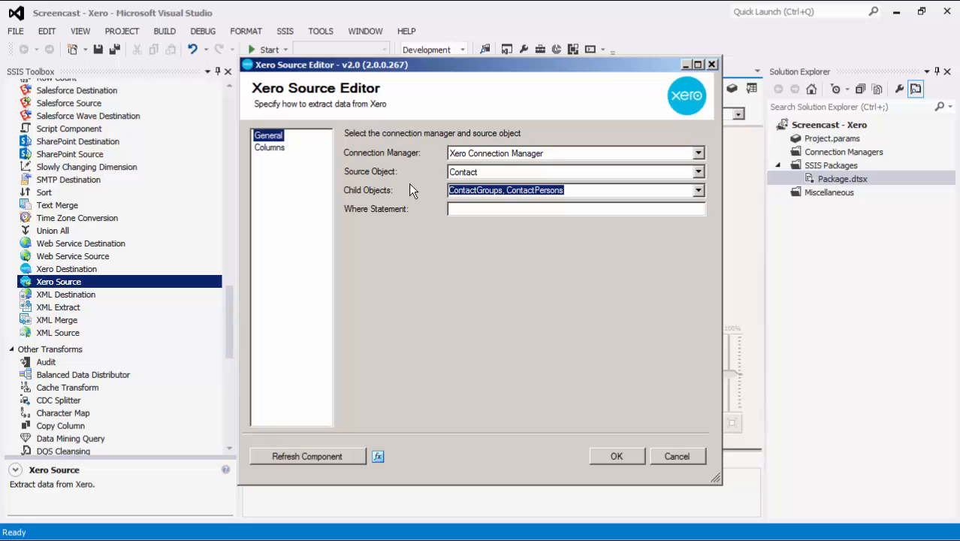
Filter the source with the where statement IsCustomer==True and refresh the component's metadata
click(476, 208)
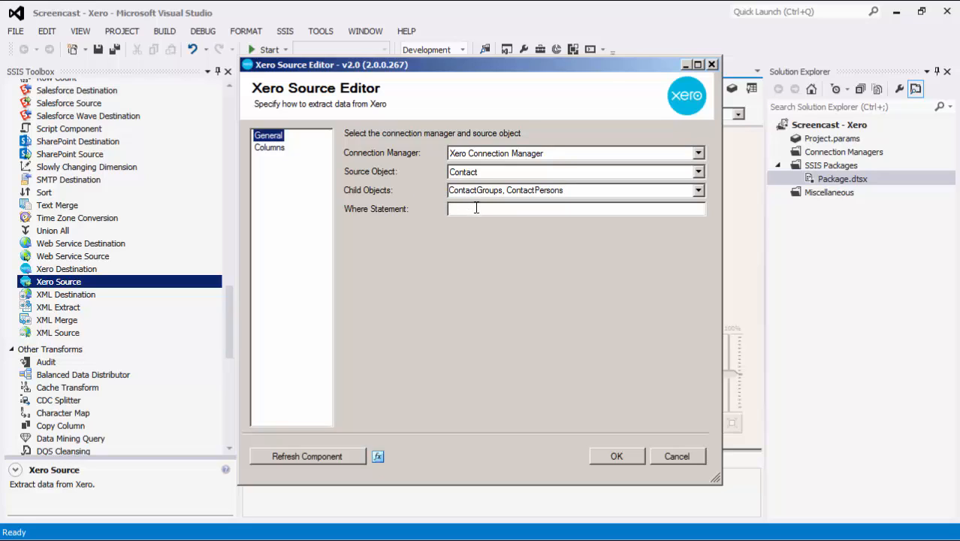
text(IsCustomer==True)
click(350, 456)
click(628, 407)
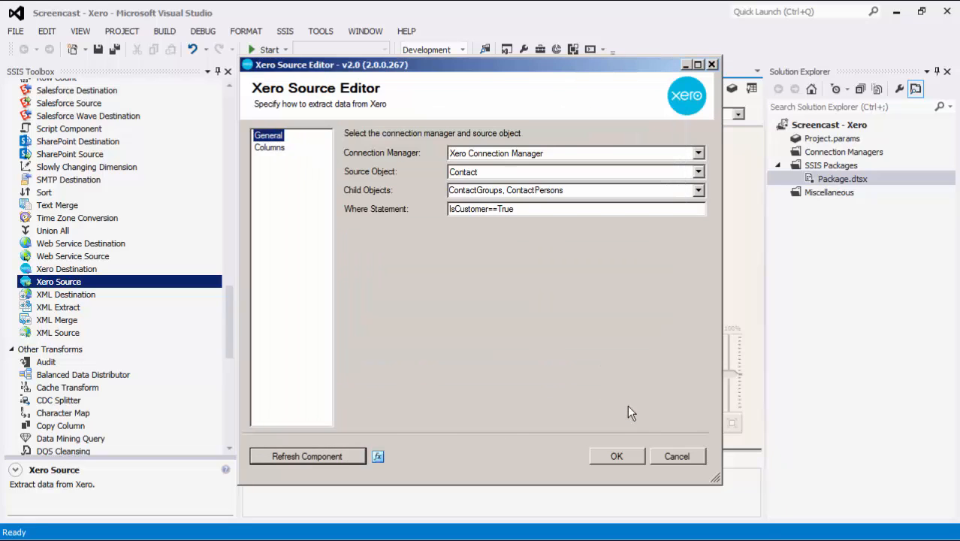
Examine the source's output columns for Primary Output and Secondary Output (ContactGroups), including the Contact.ID field
click(276, 148)
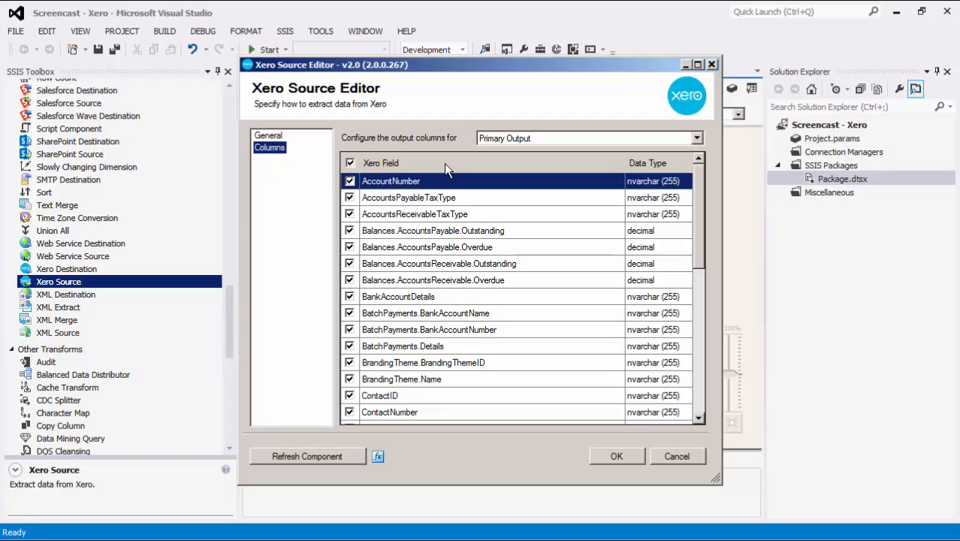
click(697, 138)
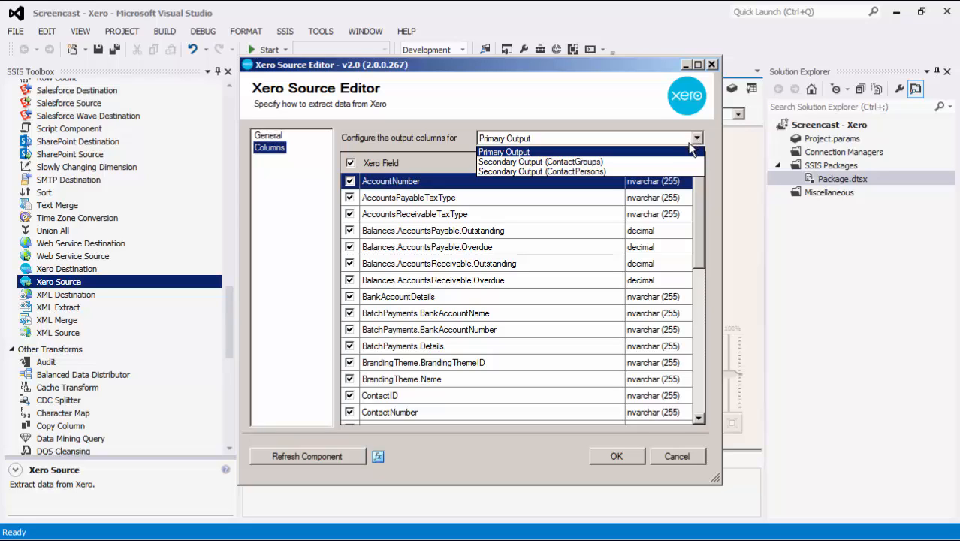
click(678, 162)
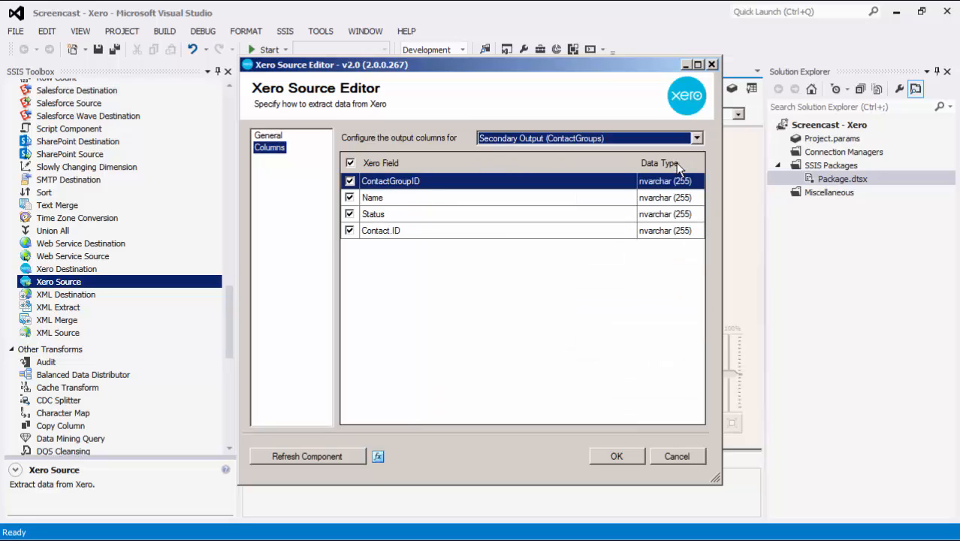
click(613, 227)
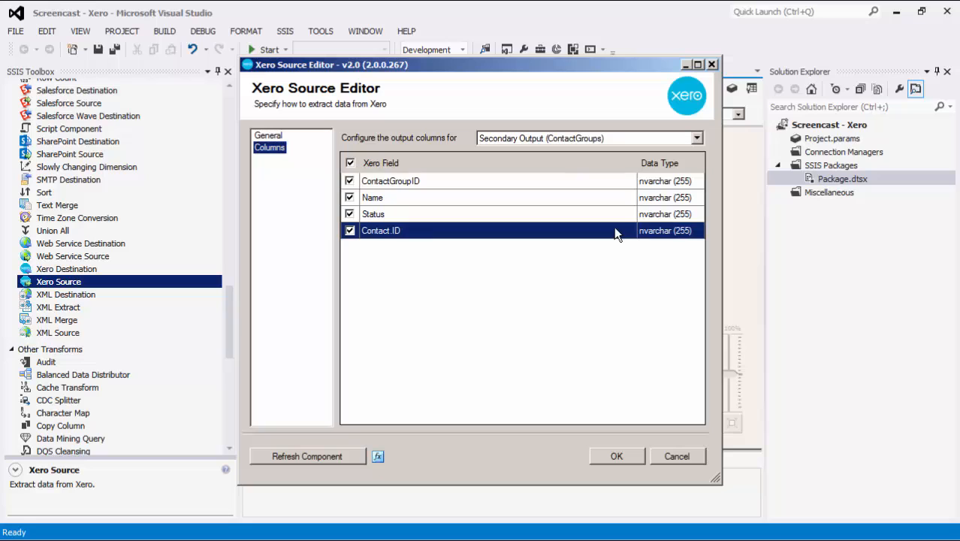
Examine the Secondary Output (ContactPersons) columns, including Contact.ID, and accept the Xero Source configuration
click(695, 139)
click(667, 167)
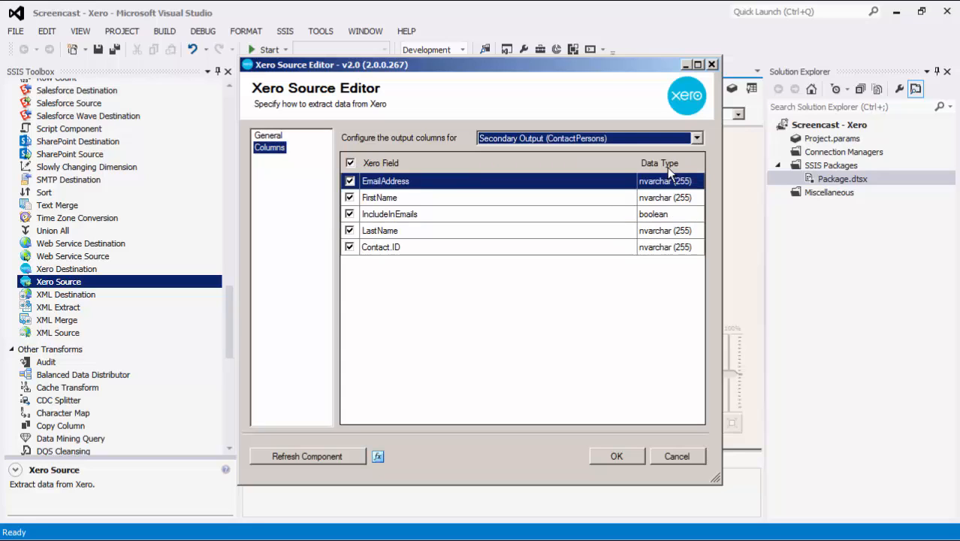
click(418, 247)
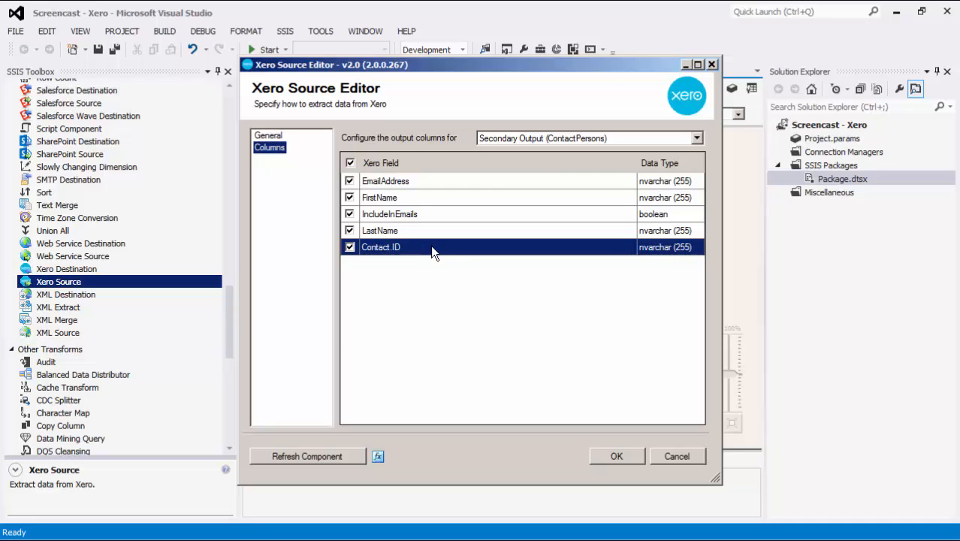
click(600, 456)
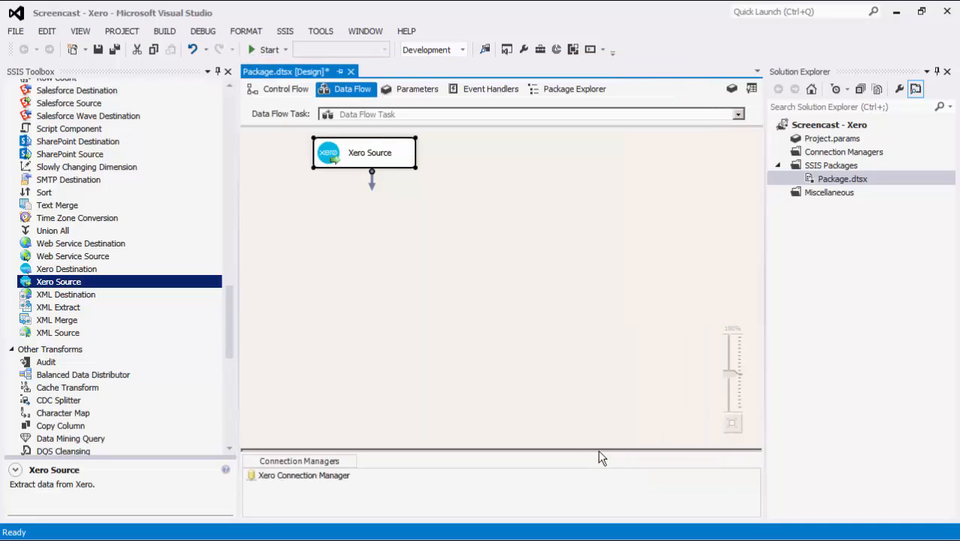
Add a DataReader Destination to the data flow and feed it from the Xero Source's Primary Output
drag(229, 306, 229, 397)
drag(107, 329, 273, 236)
drag(371, 181, 345, 236)
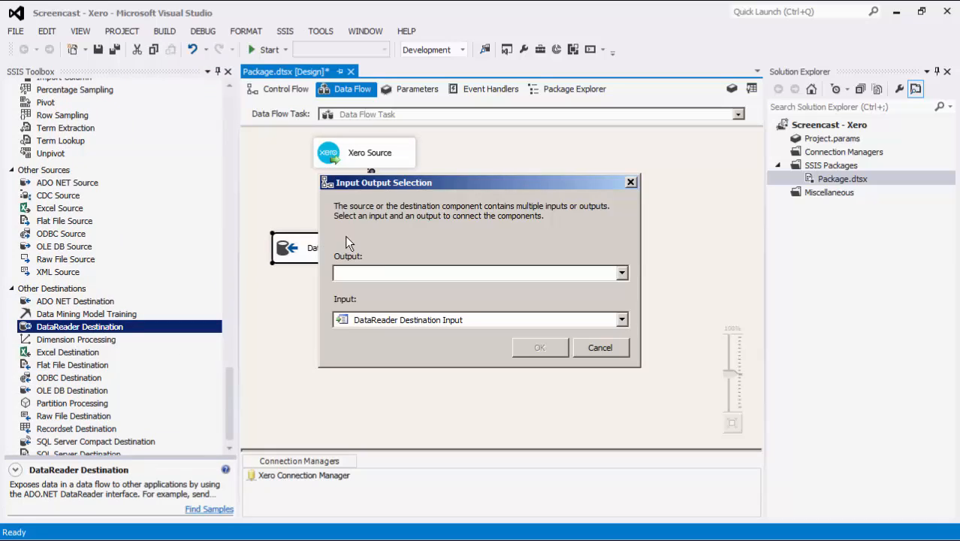
click(404, 272)
click(386, 286)
click(536, 350)
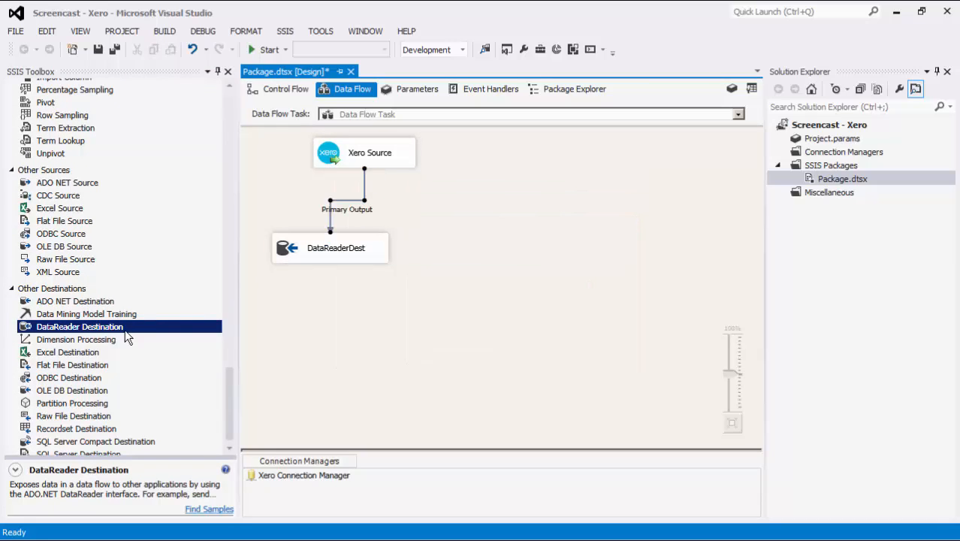
Add a second DataReader Destination and connect the Xero Source's Secondary Output (ContactGroups) to it
drag(125, 329, 364, 314)
click(373, 164)
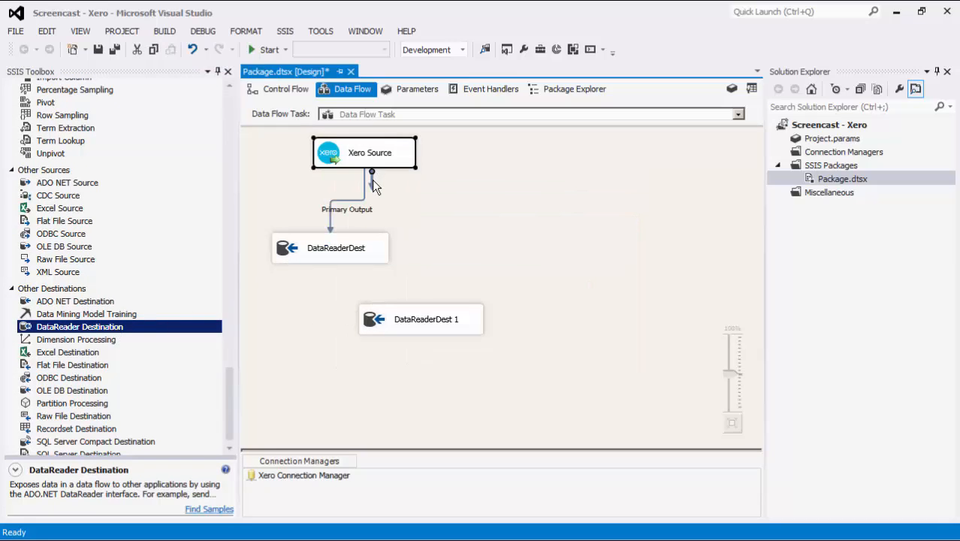
drag(372, 180, 422, 316)
click(420, 273)
click(418, 287)
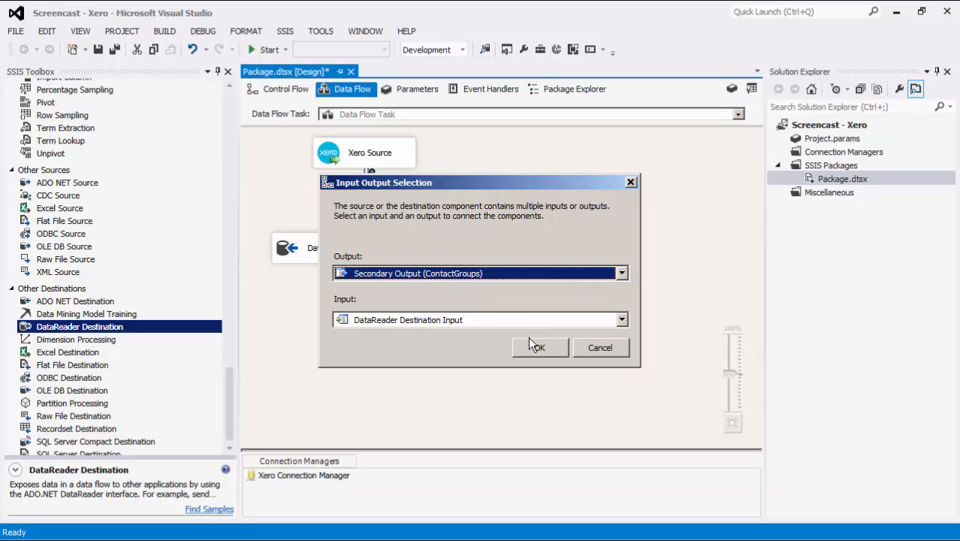
click(539, 347)
Add a third DataReader Destination fed by Secondary Output (ContactPersons) and execute the data flow task
drag(124, 329, 489, 244)
click(370, 159)
drag(370, 180, 529, 240)
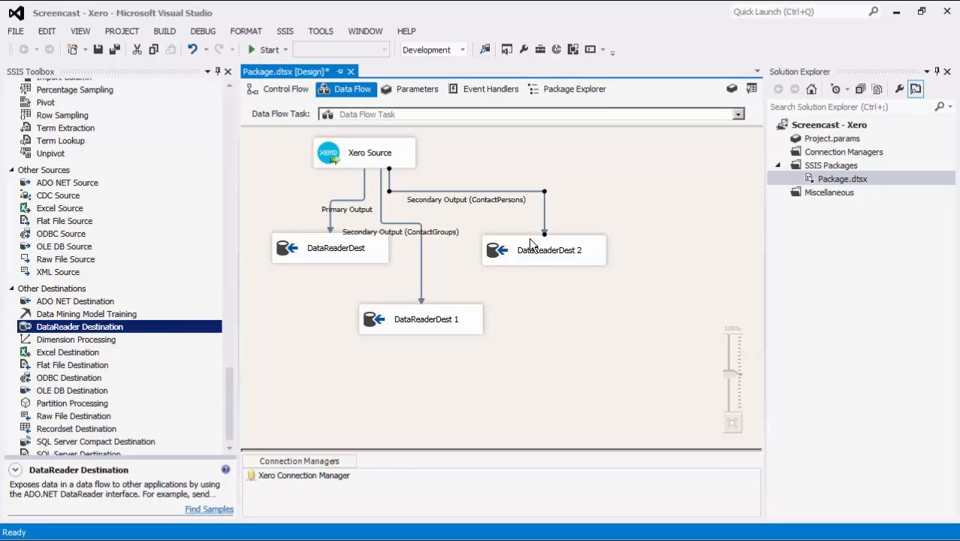
right_click(596, 169)
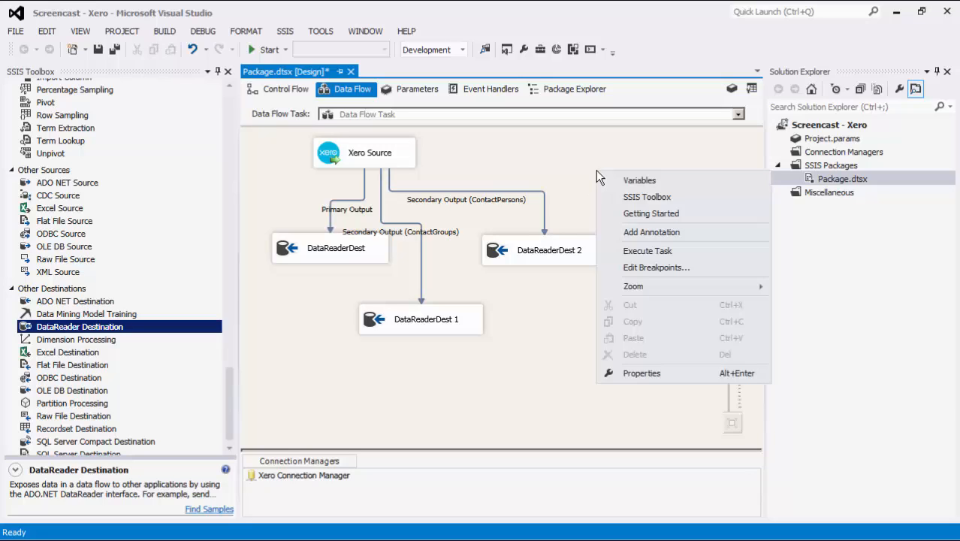
click(646, 247)
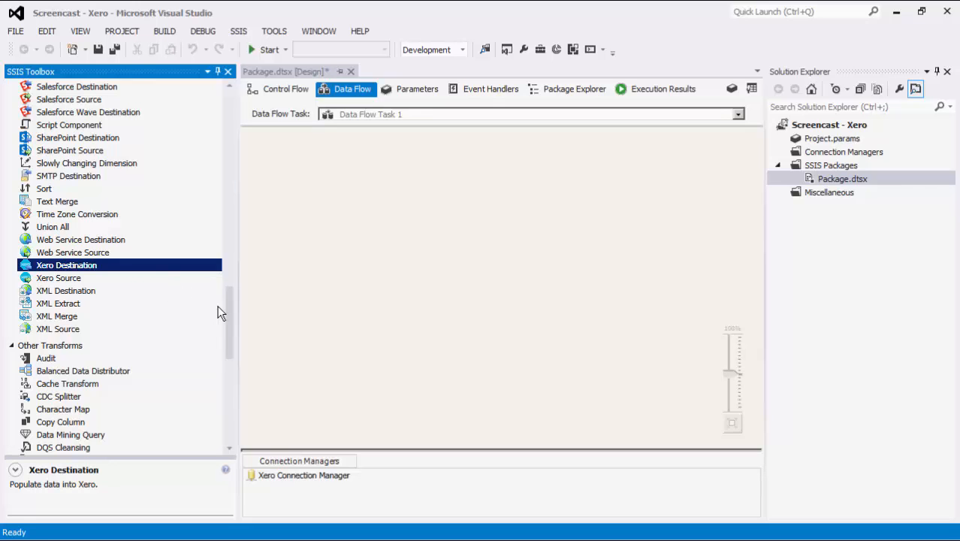
In Data Flow Task 1, add Data Spawner sources named Contact and Address and review their generated columns
drag(230, 312, 239, 152)
click(139, 135)
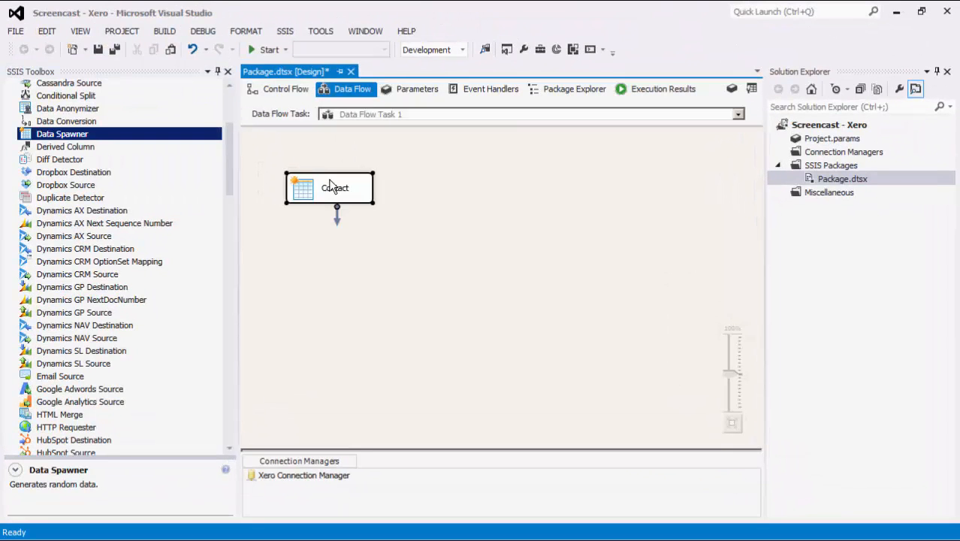
double_click(331, 186)
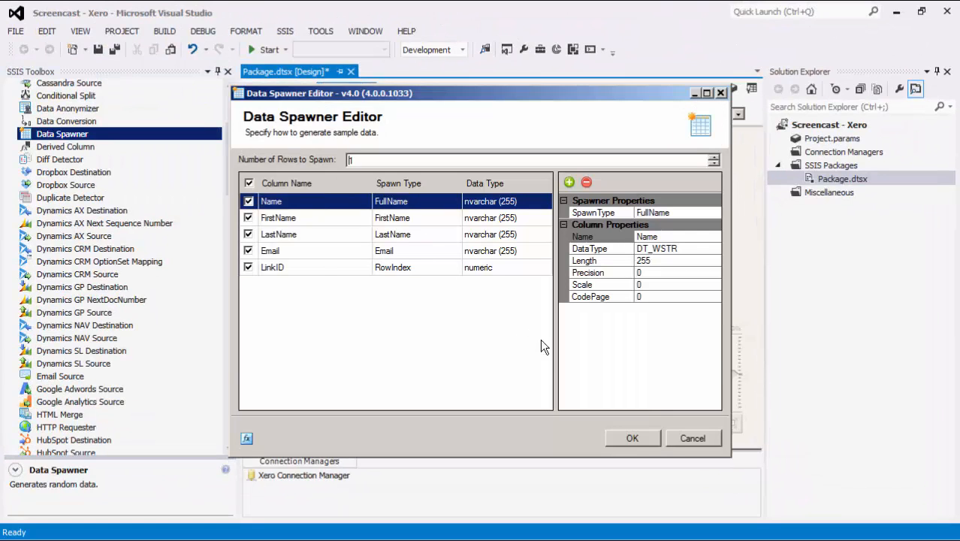
click(634, 437)
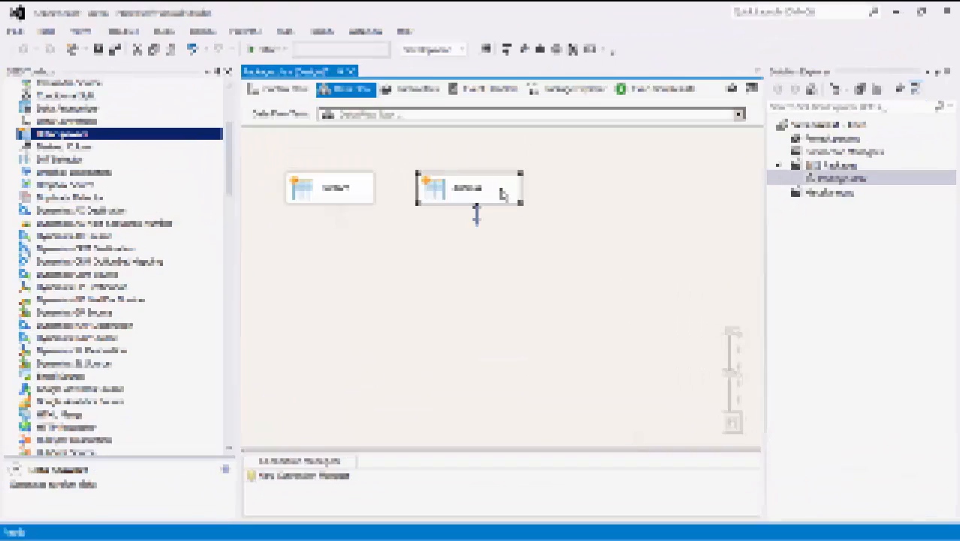
double_click(501, 188)
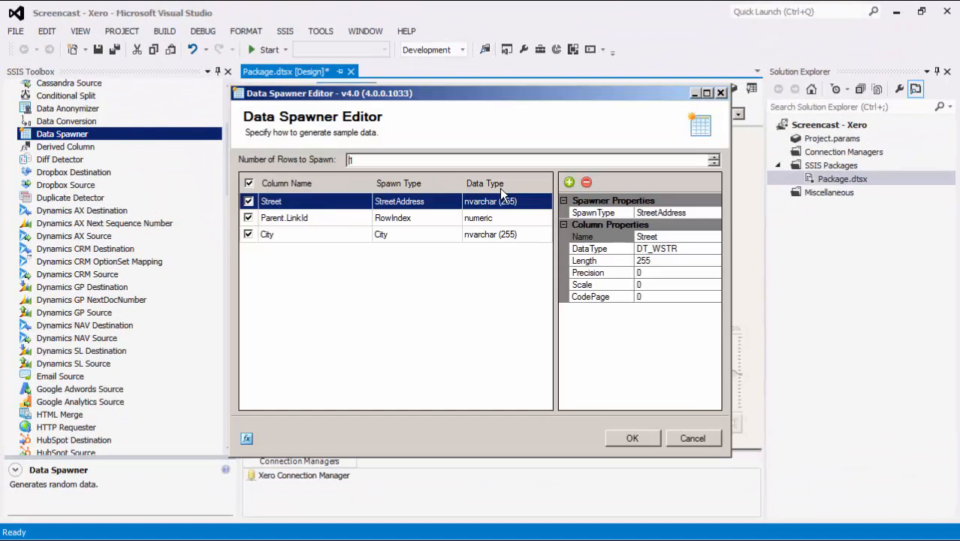
click(646, 435)
Add a Sort transformation beneath the Contact spawner, connect them, and sort the rows by LinkID
click(232, 150)
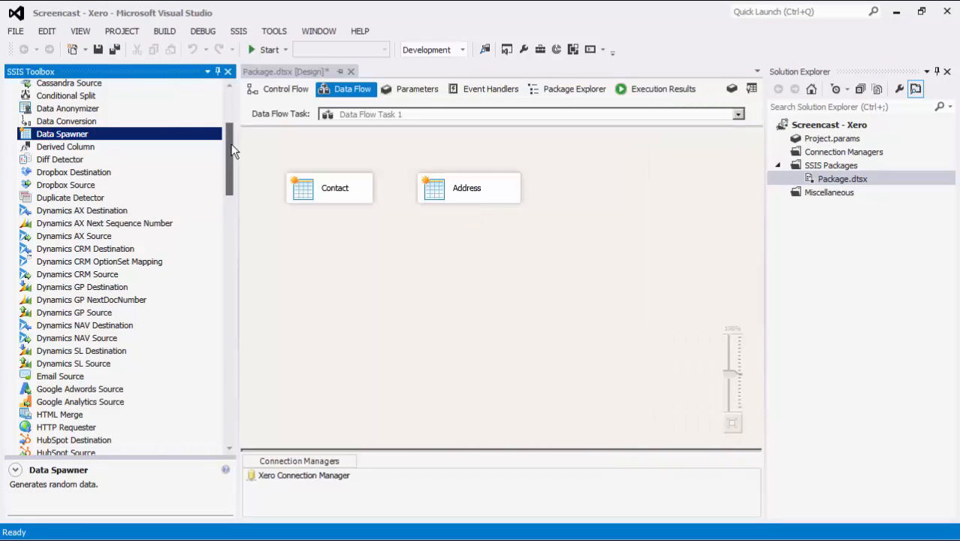
drag(233, 151, 216, 289)
drag(37, 307, 321, 260)
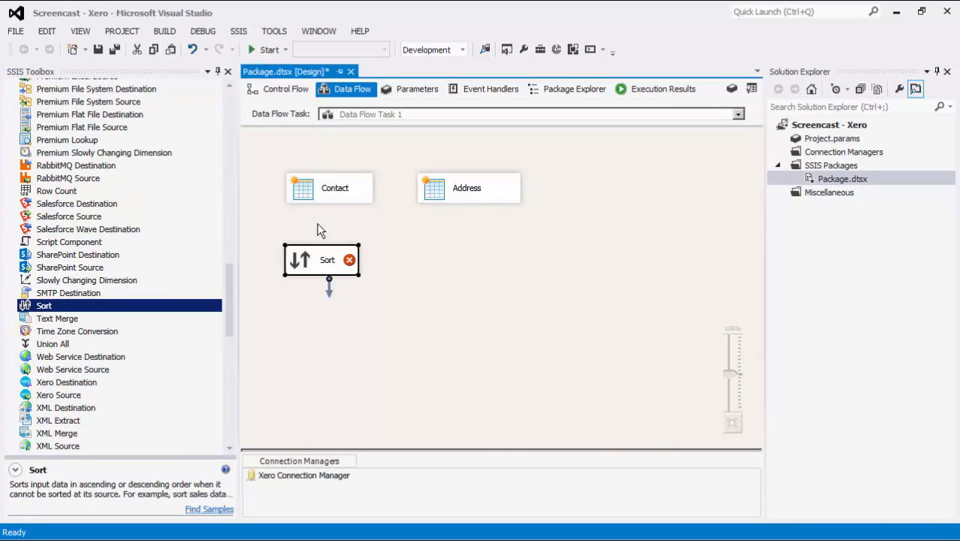
click(330, 194)
drag(330, 214, 328, 259)
double_click(328, 257)
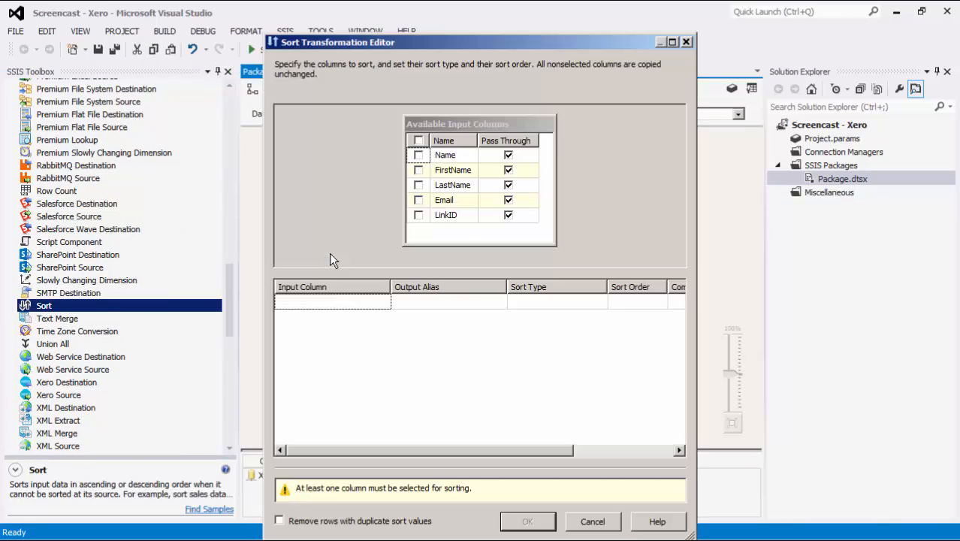
click(419, 216)
click(528, 521)
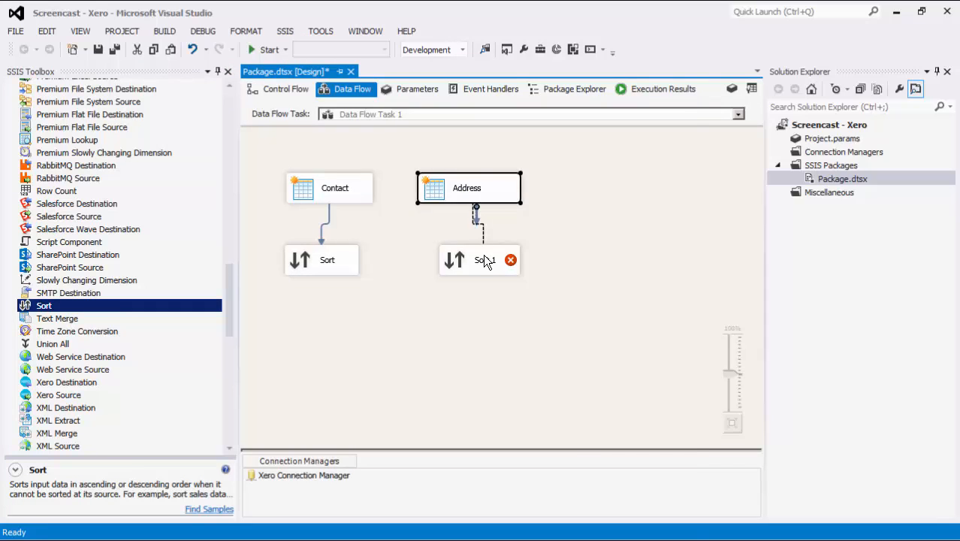
Sort the Address spawner's rows by Parent.LinkId in the Sort 1 transformation
double_click(485, 260)
click(412, 170)
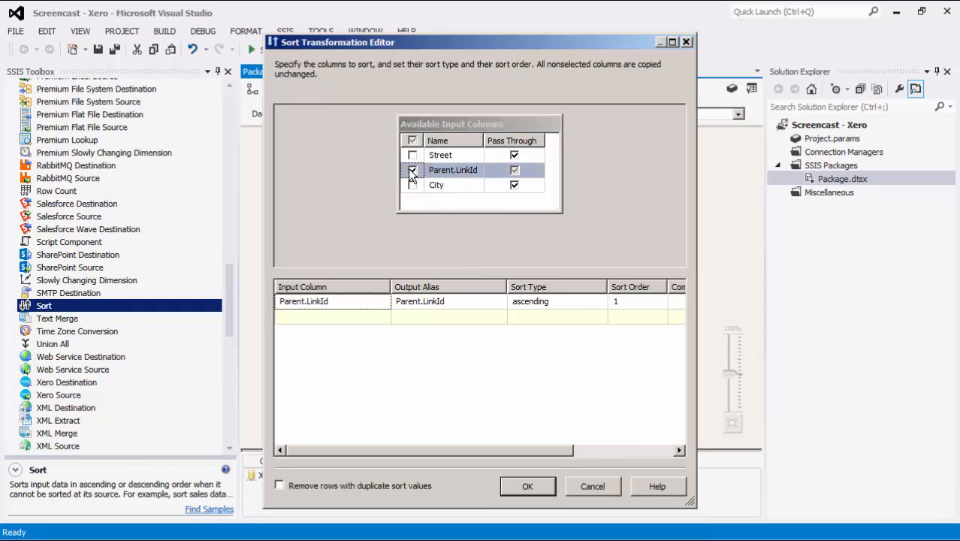
click(547, 482)
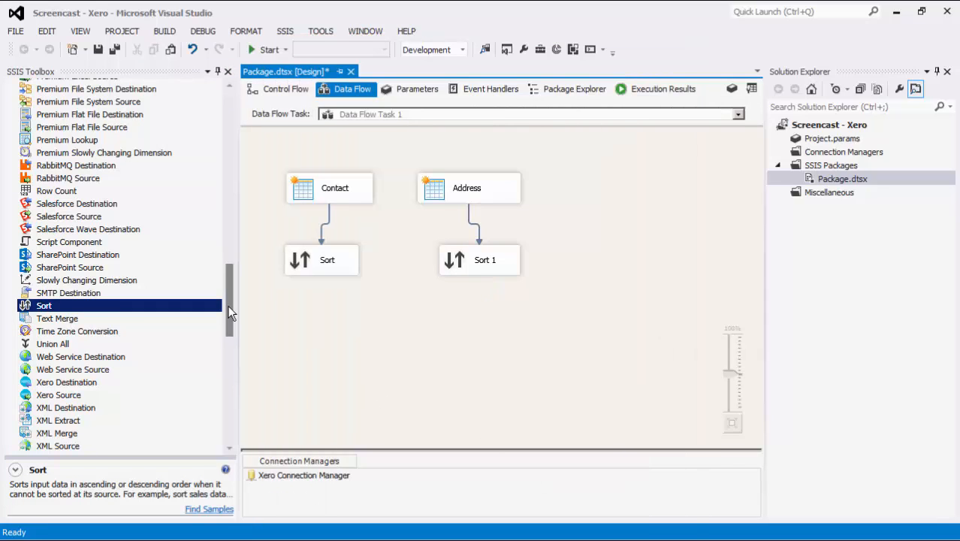
Add a Xero Destination, connecting Sort to its Primary Input and Sort 1 to its Secondary Input 1
drag(228, 304, 230, 320)
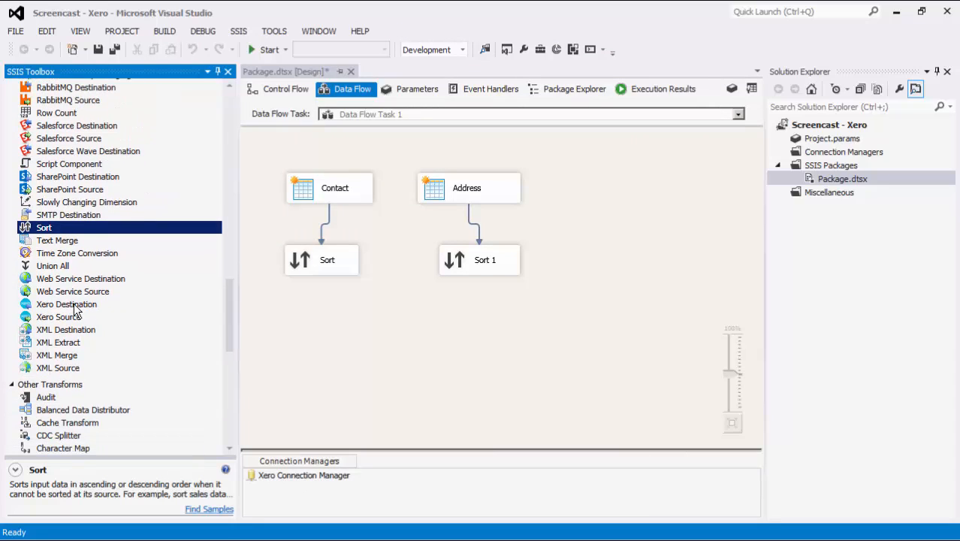
drag(75, 309, 404, 347)
click(327, 274)
click(412, 318)
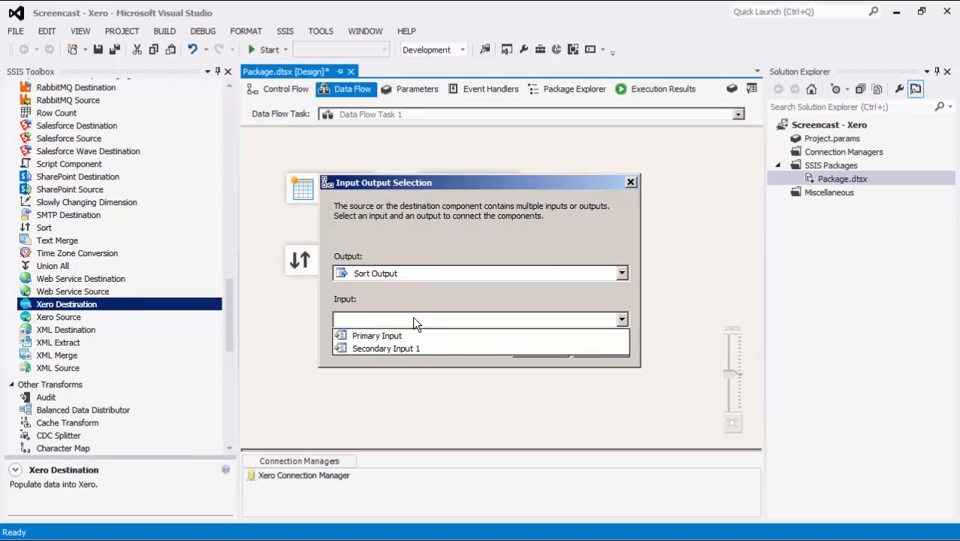
click(412, 335)
click(539, 346)
click(466, 273)
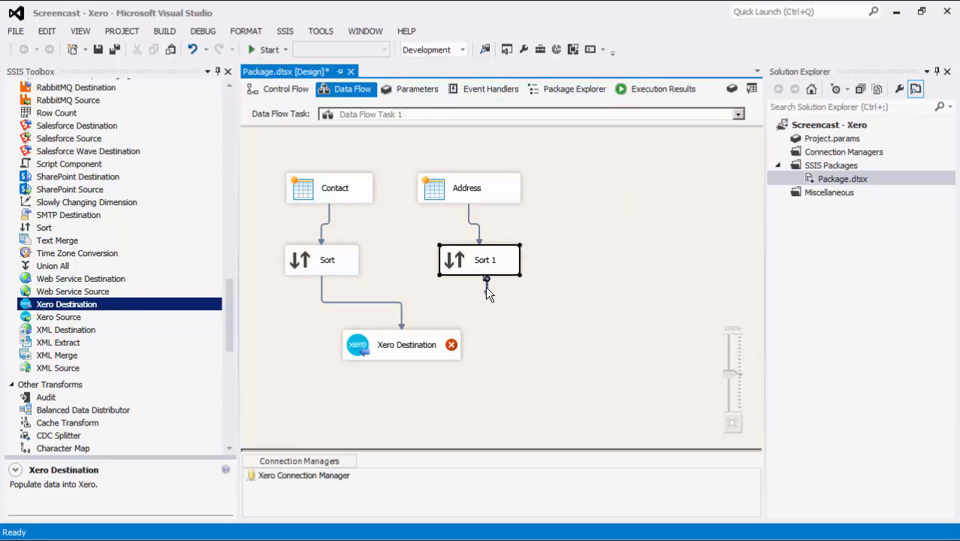
drag(485, 286, 401, 348)
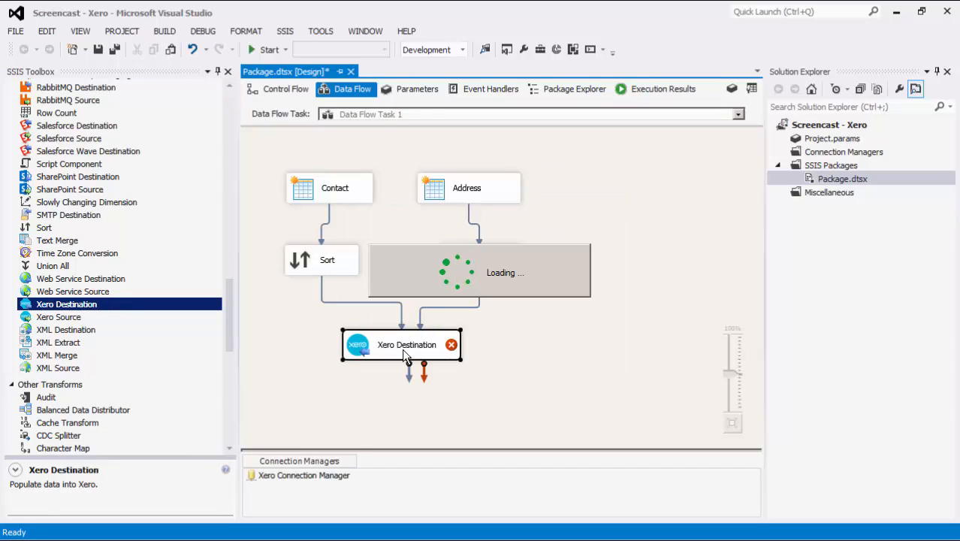
Set the Xero Destination's connection manager to Xero Connection Manager
double_click(403, 353)
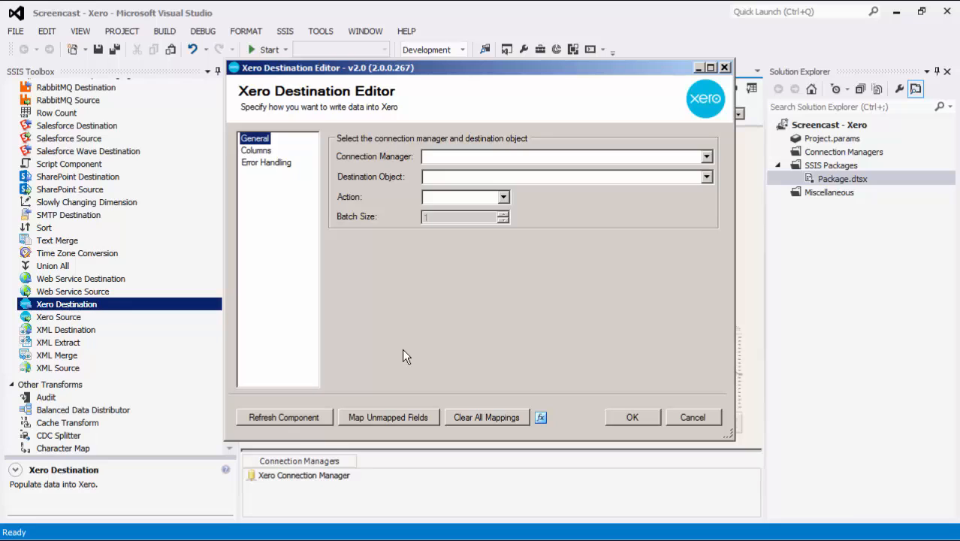
click(640, 159)
click(637, 169)
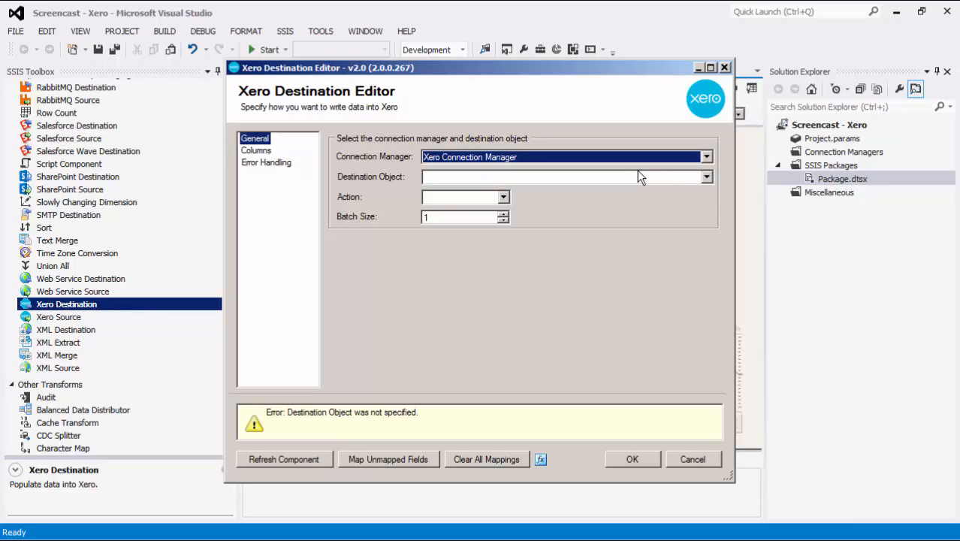
Choose Account as the destination object and examine the actions available for it
click(699, 177)
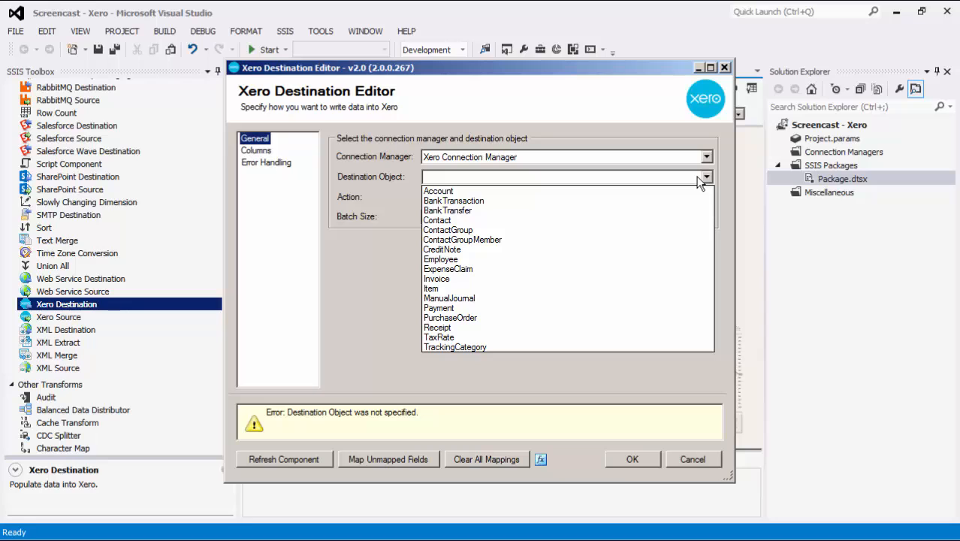
click(538, 191)
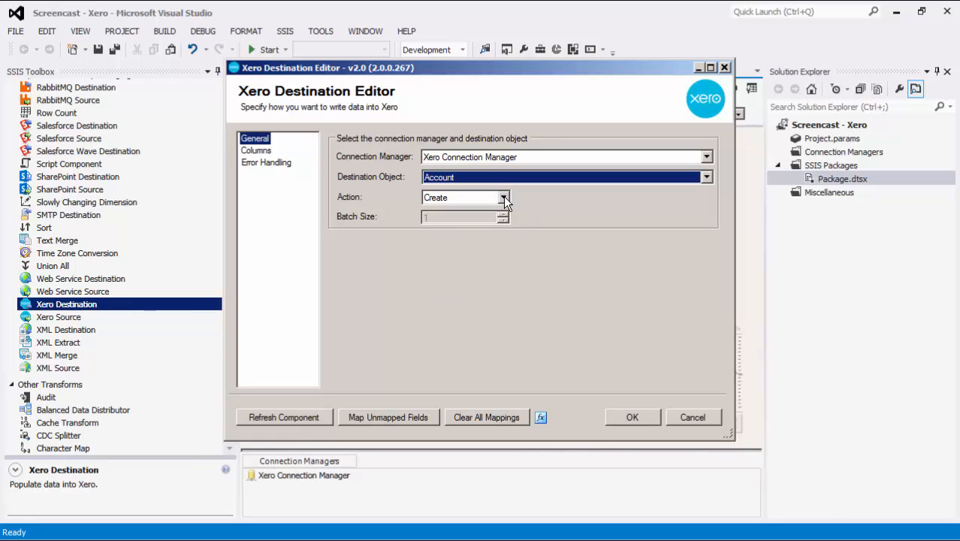
click(503, 197)
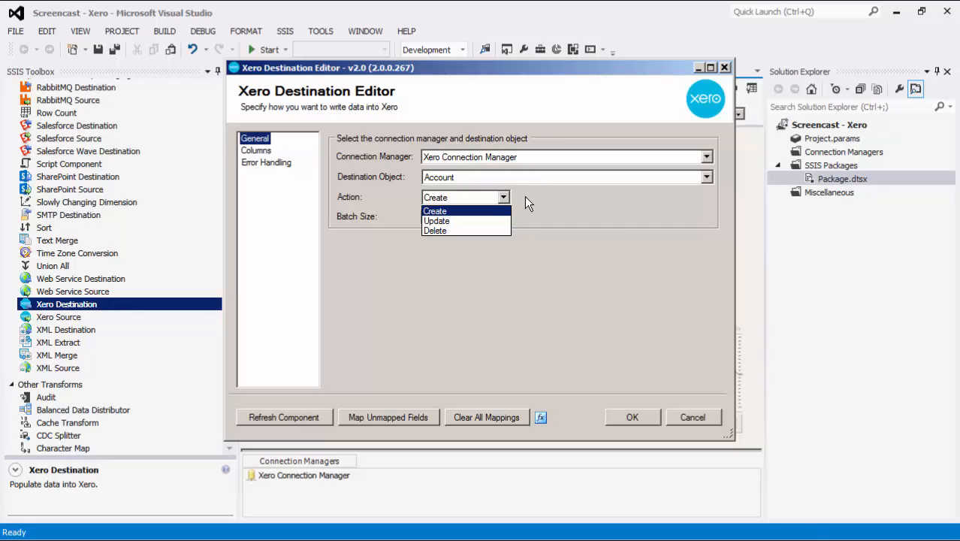
click(524, 196)
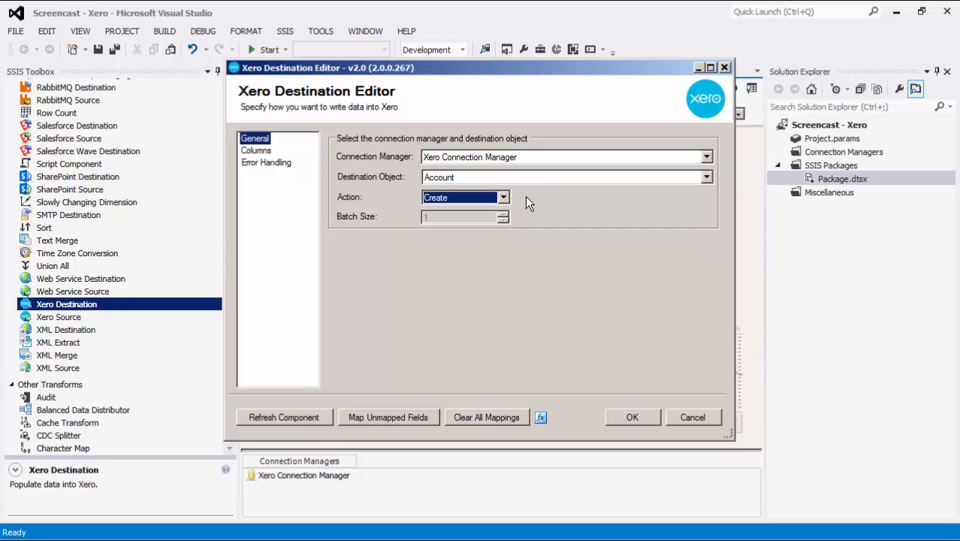
Set the destination object to Contact and keep Create as its action after viewing the available actions
click(556, 178)
click(479, 218)
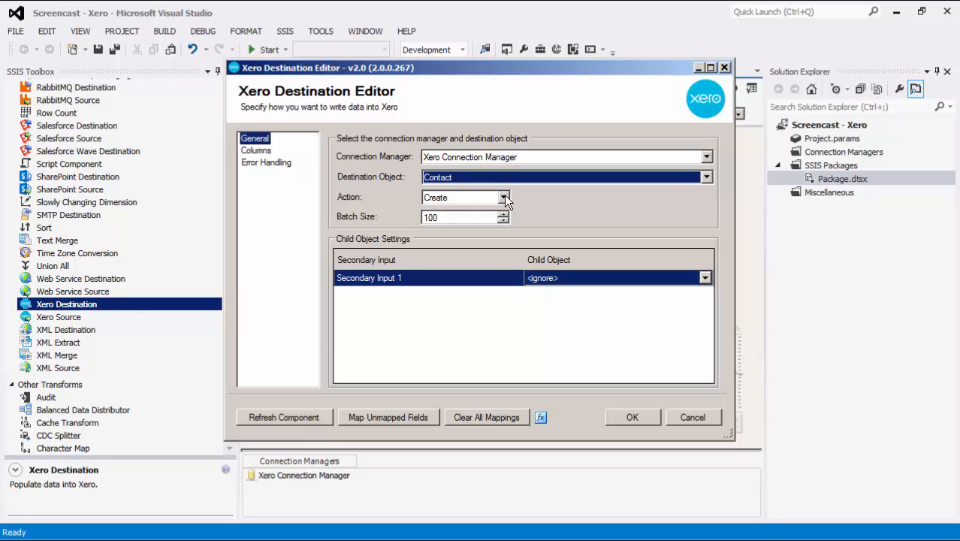
click(503, 198)
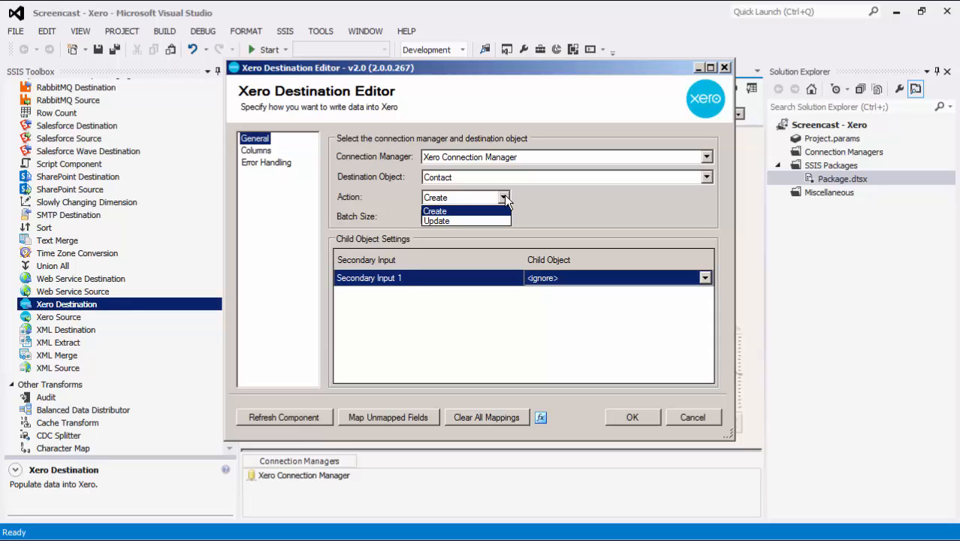
click(533, 196)
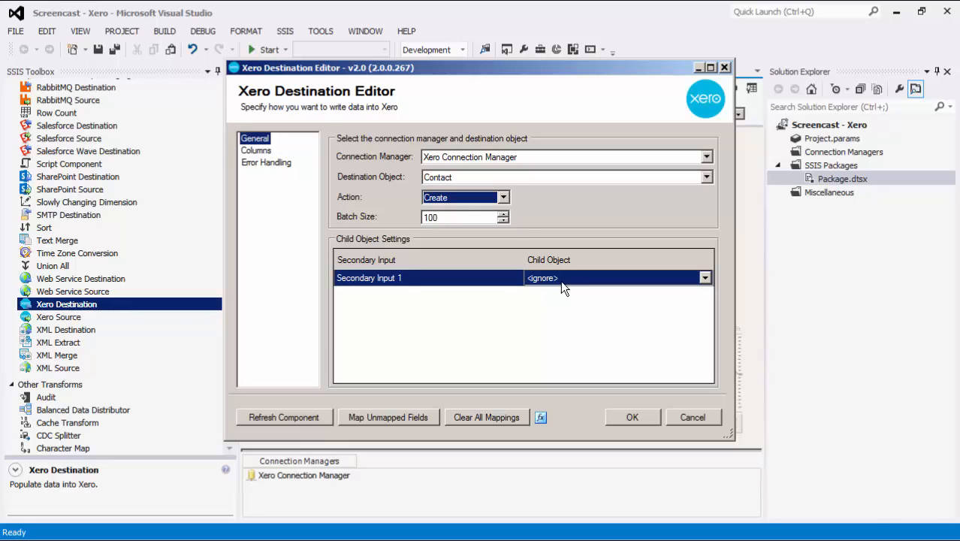
Assign Addresses as the child object for Secondary Input 1 in the Xero Destination
click(705, 278)
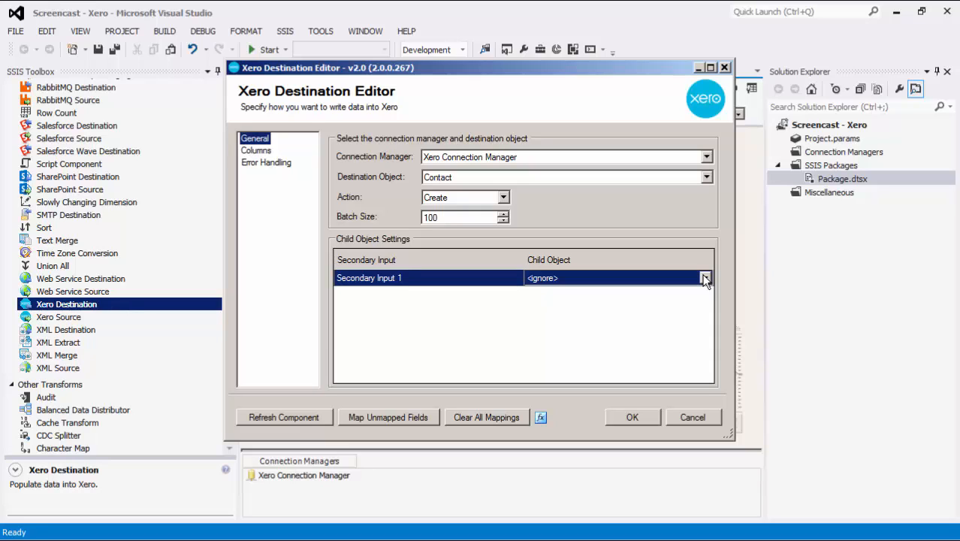
click(705, 278)
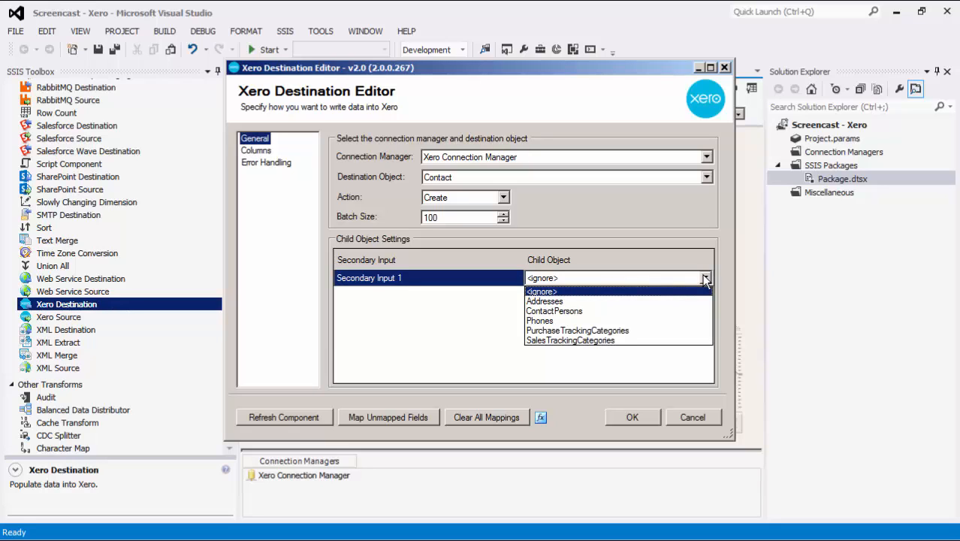
click(580, 300)
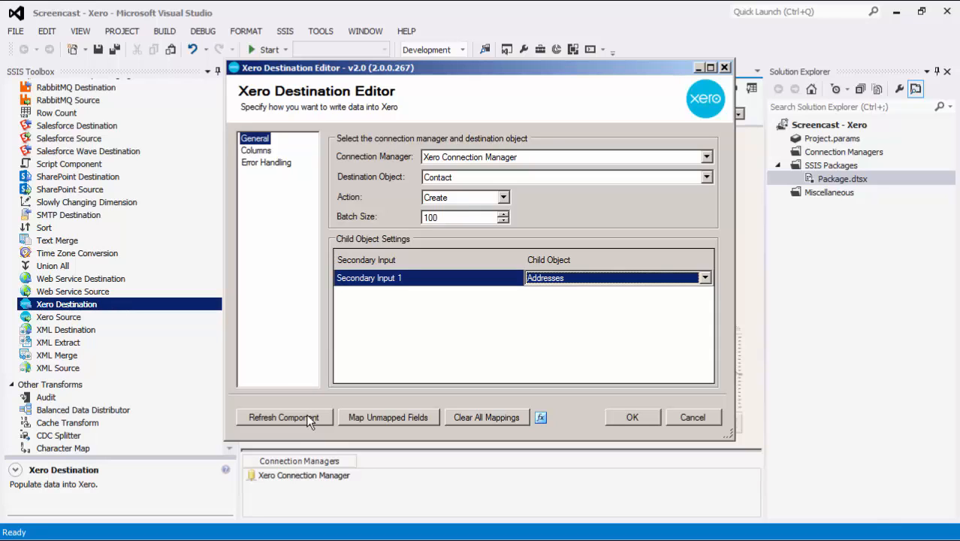
For the Primary Input, map LinkID to ContactID and Email to EmailAddress, and hide the unmapped fields
click(264, 150)
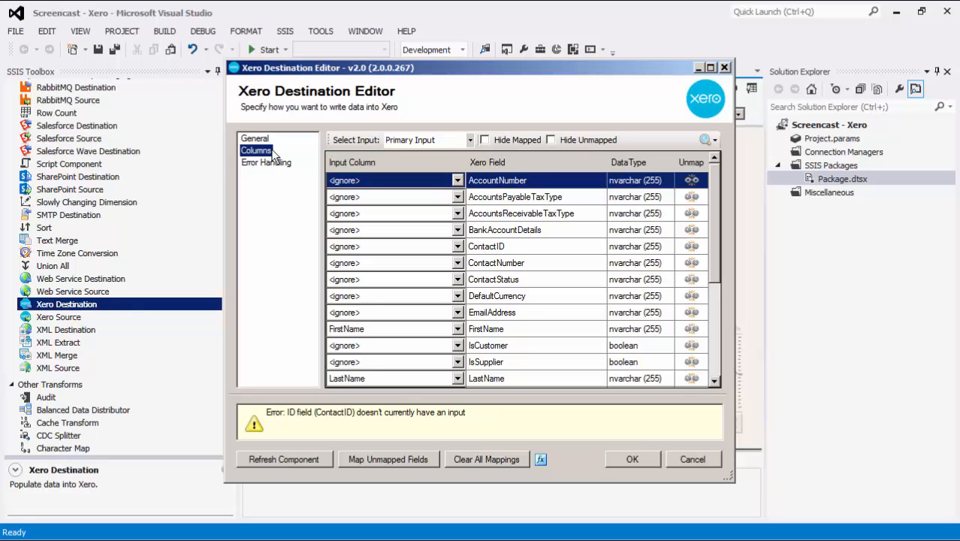
click(458, 246)
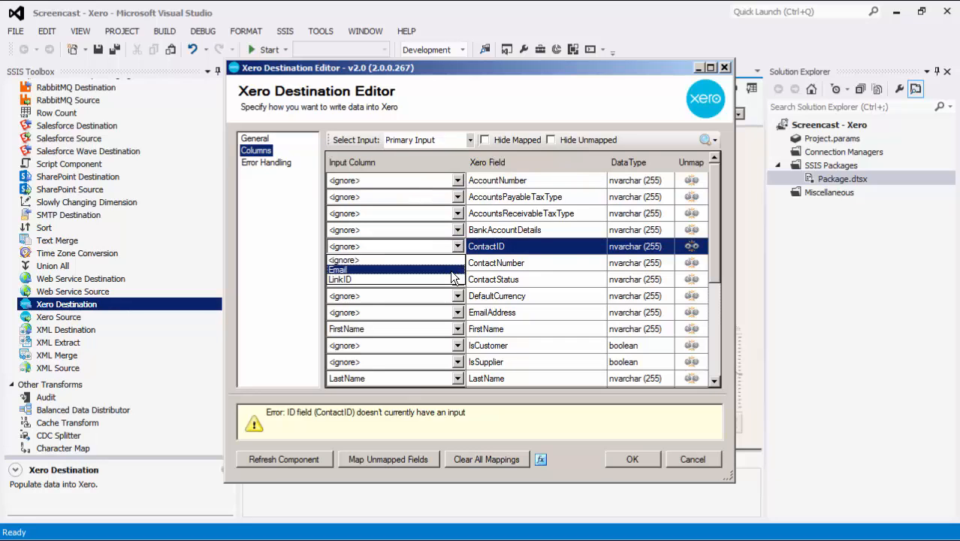
click(451, 278)
click(457, 312)
click(390, 334)
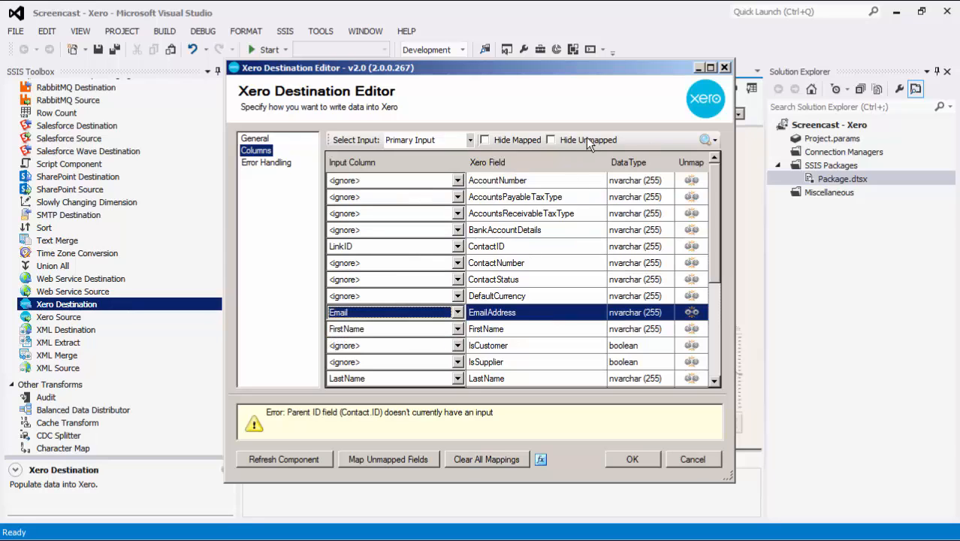
click(587, 140)
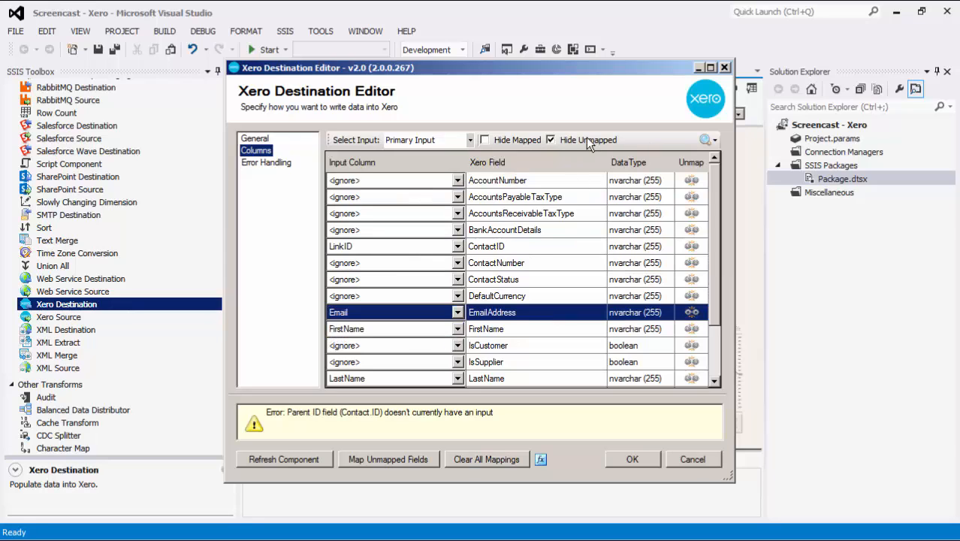
For Secondary Input 1, map Parent.LinkId to Contact.ID and Street to AddressLine1, and hide the unmapped fields
click(469, 140)
click(451, 161)
click(464, 296)
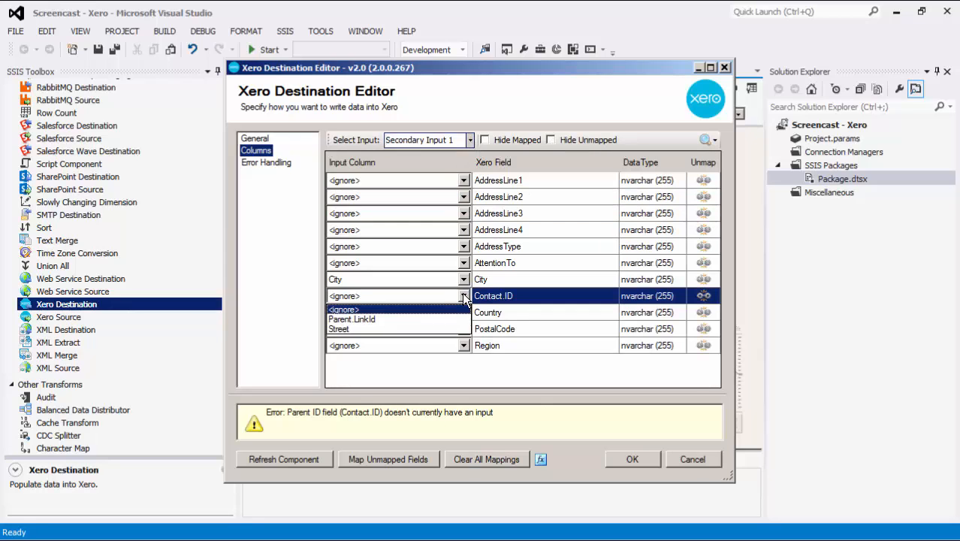
click(360, 320)
click(463, 180)
click(340, 203)
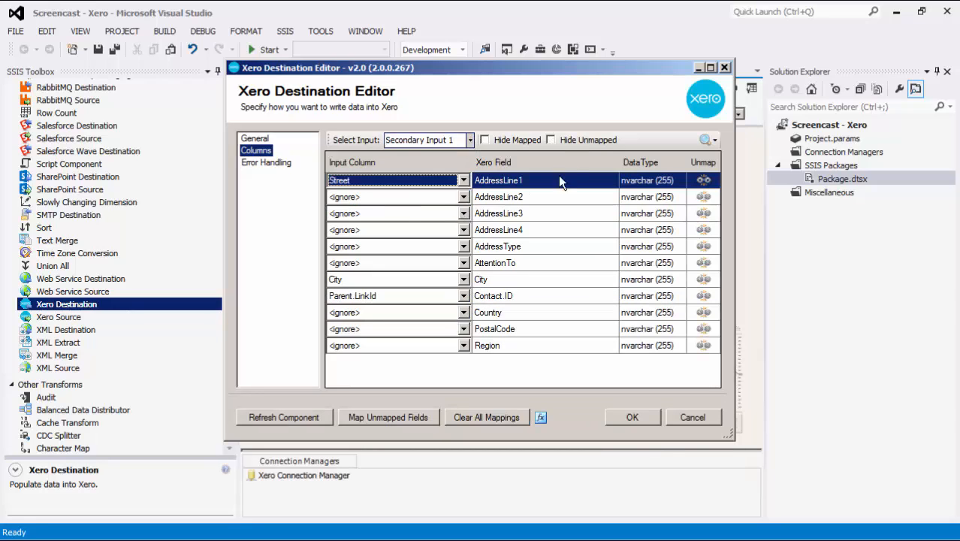
click(582, 140)
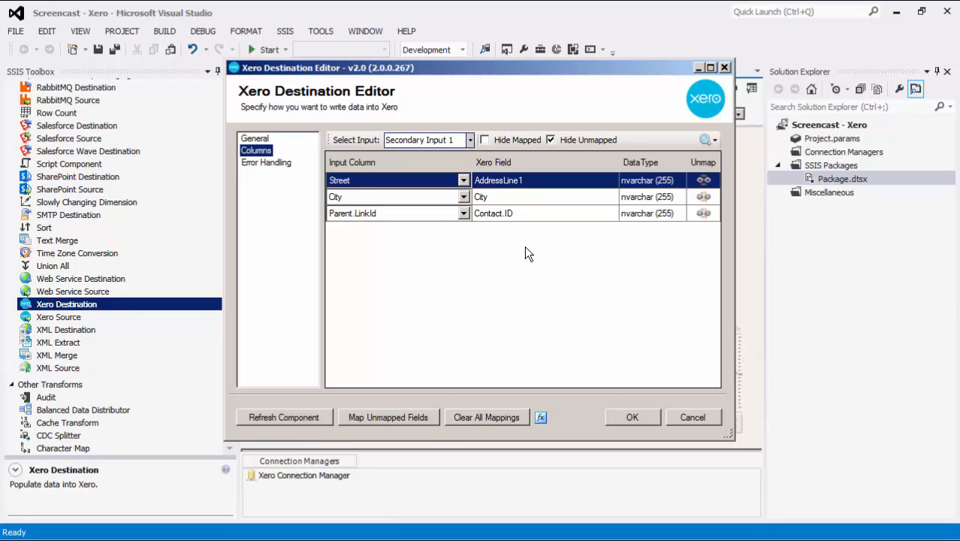
Review the error-handling options, keep Fail on error, and accept the Xero Destination configuration
click(267, 163)
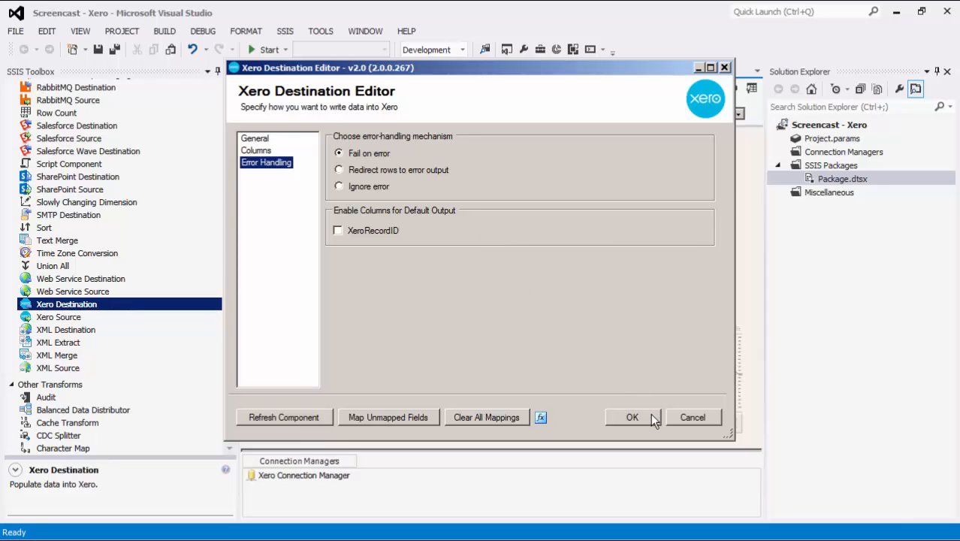
click(633, 417)
Execute Data Flow Task 1 to write the generated contacts and addresses to Xero
click(590, 260)
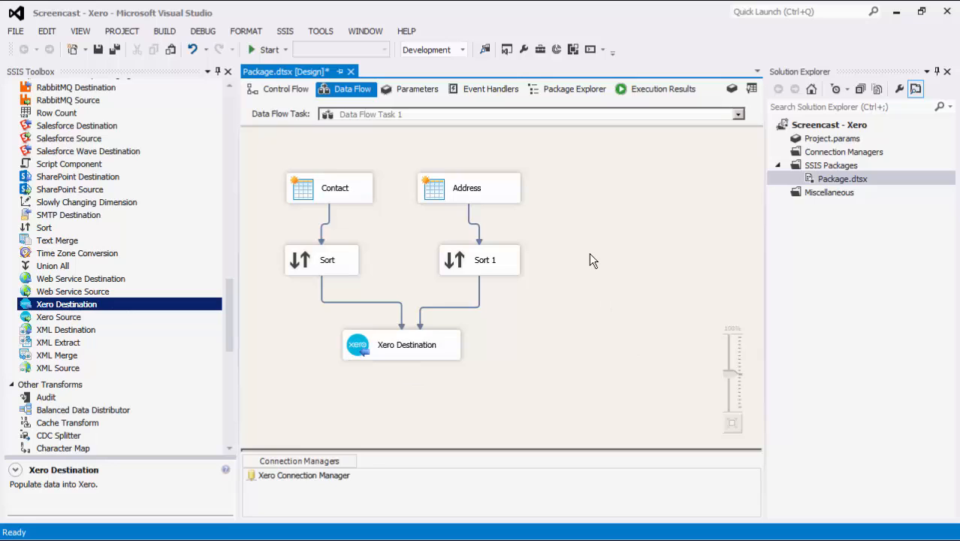
right_click(588, 259)
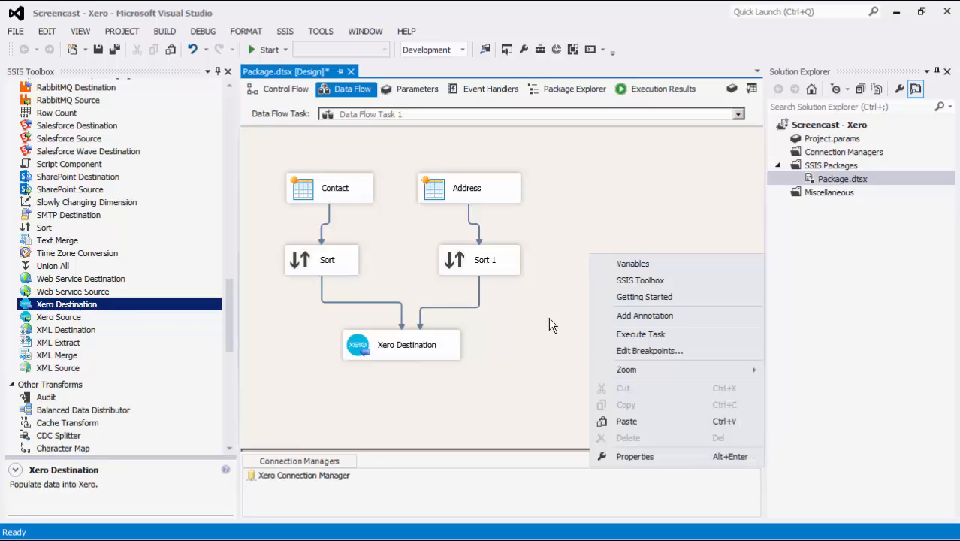
click(611, 336)
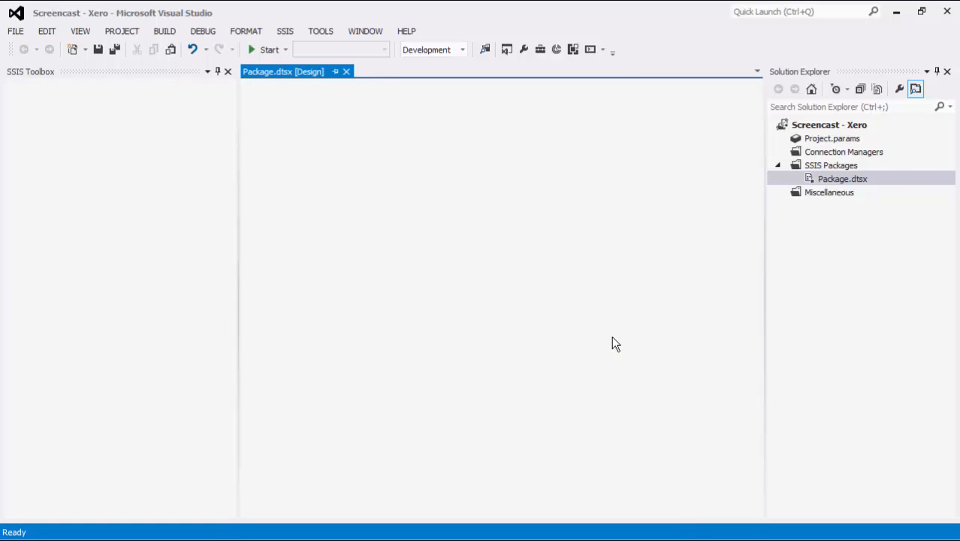